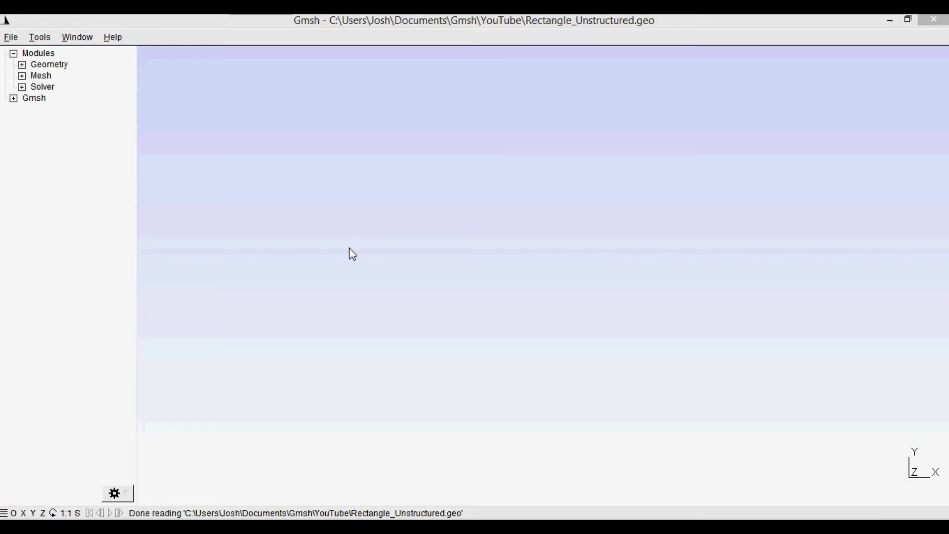
Step: Bring the Gmsh window with Rectangle_Unstructured.geo into focus
{"action": "left_click", "coordinate": [54, 203]}
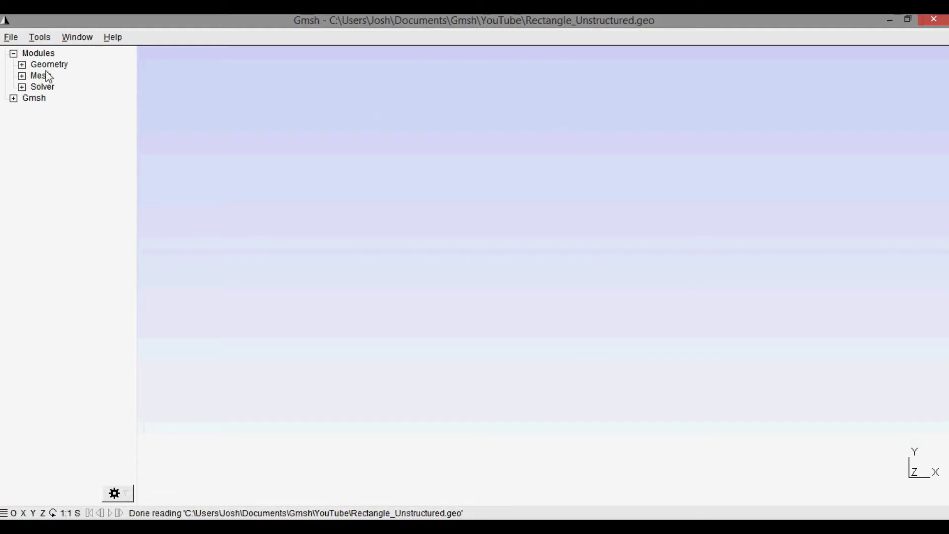
Step: Start adding points via Geometry > Elementary entities > Add > Point
{"action": "left_click", "coordinate": [22, 65]}
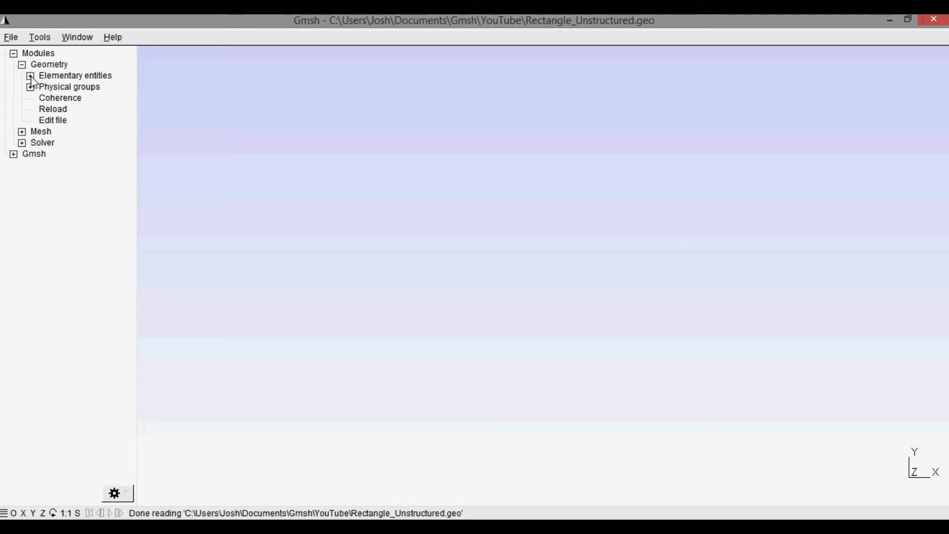
{"action": "left_click", "coordinate": [30, 75]}
{"action": "left_click", "coordinate": [39, 87]}
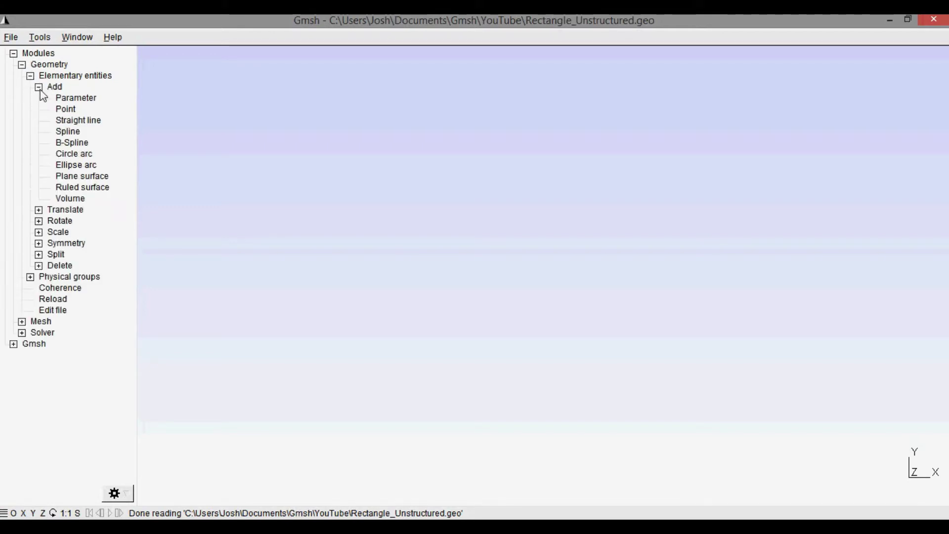
{"action": "left_click", "coordinate": [73, 110]}
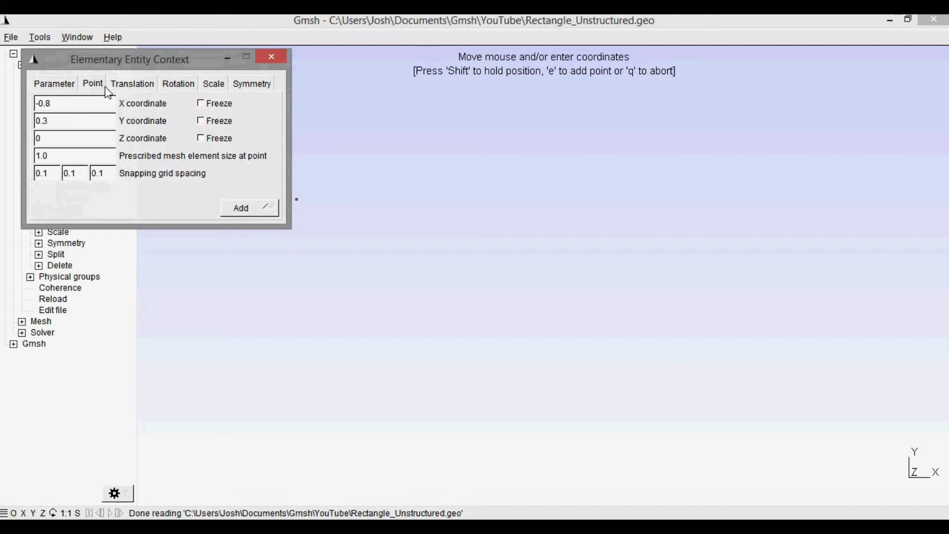
{"action": "left_click_drag", "start_coordinate": [157, 62], "coordinate": [141, 48]}
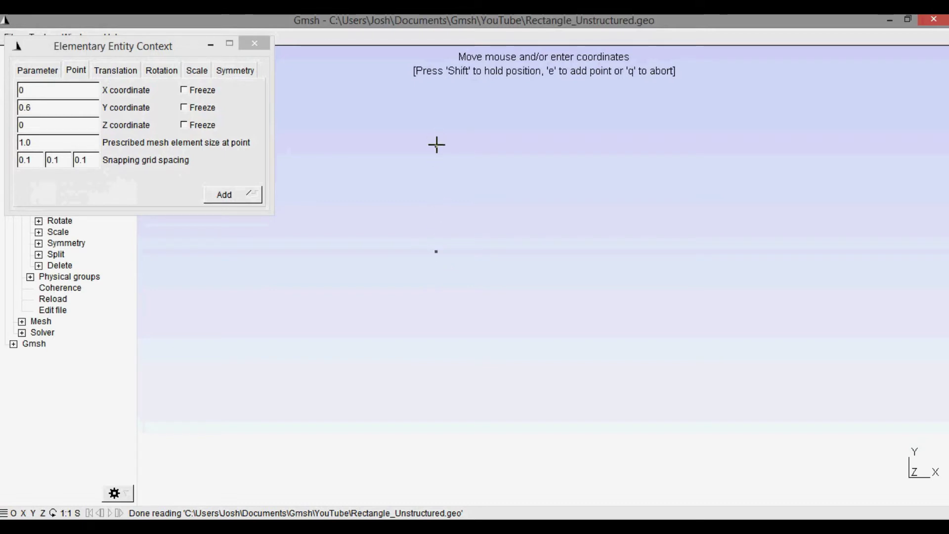
Step: Add the corner points at (0,0), (0,1), (2,1) and (2,0)
{"action": "key", "text": "e"}
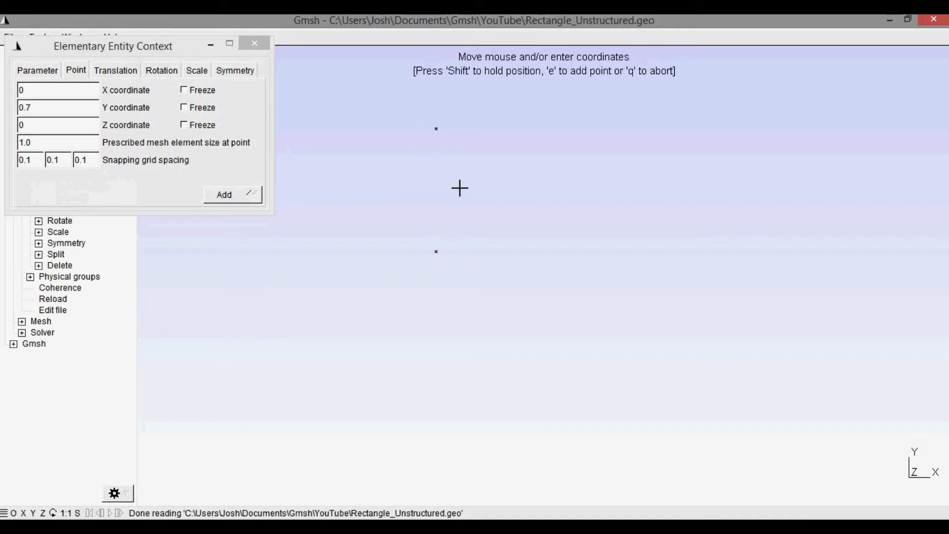
{"action": "right_click_drag", "start_coordinate": [536, 228], "coordinate": [423, 333]}
{"action": "key", "text": "e"}
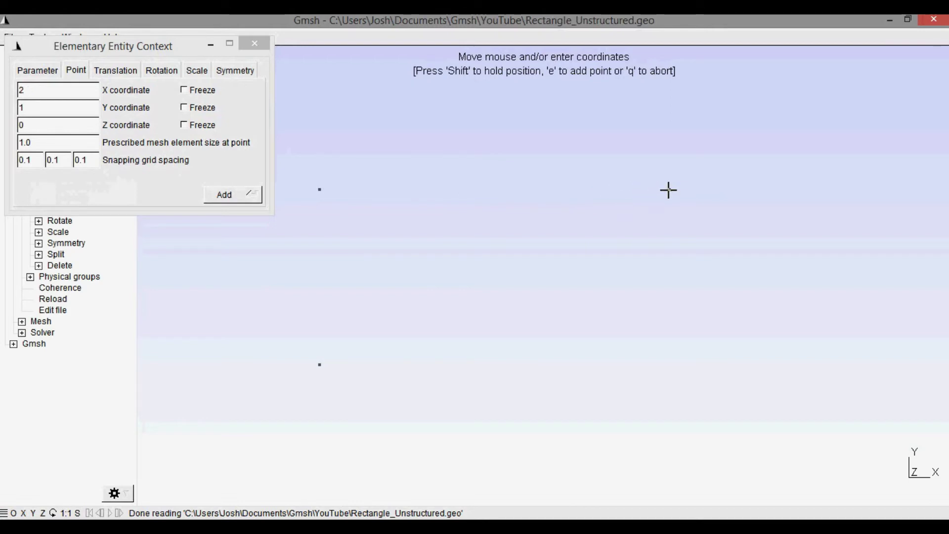
{"action": "key", "text": "e"}
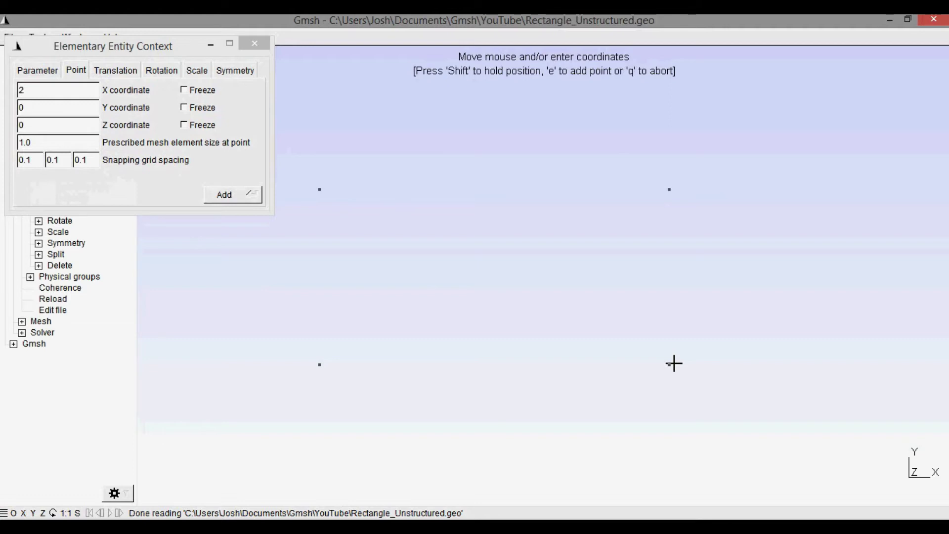
{"action": "key", "text": "e"}
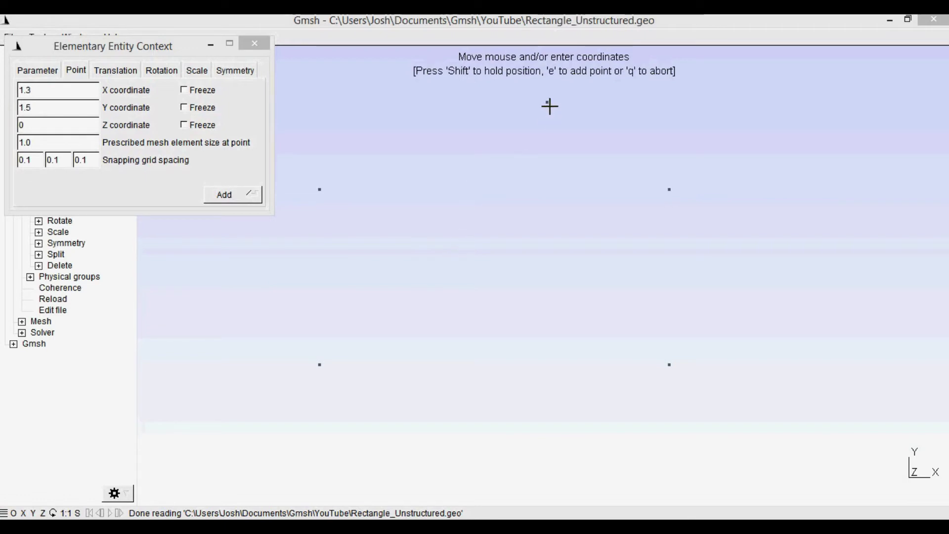
Step: End point mode and reset the view to frame the four corners straight-on
{"action": "key", "text": "e"}
{"action": "left_click", "coordinate": [351, 93]}
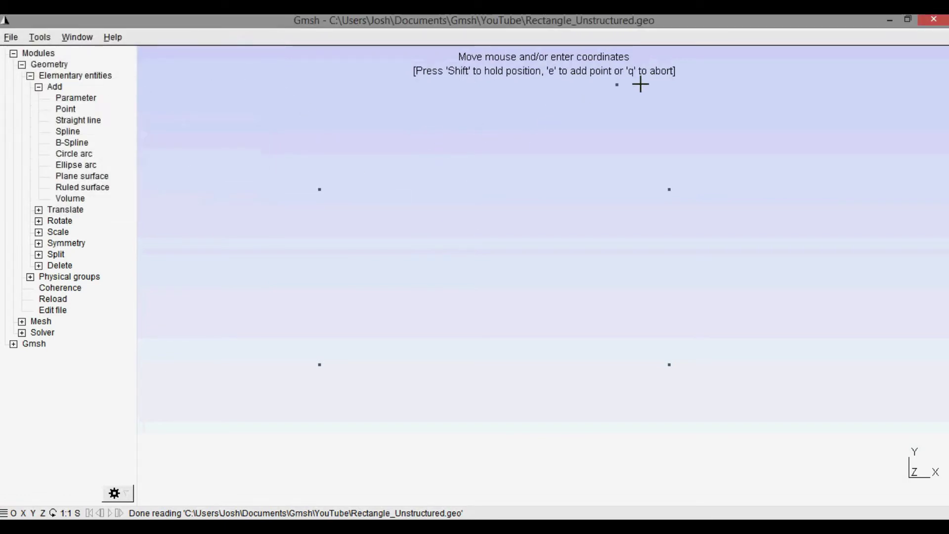
{"action": "key", "text": "q"}
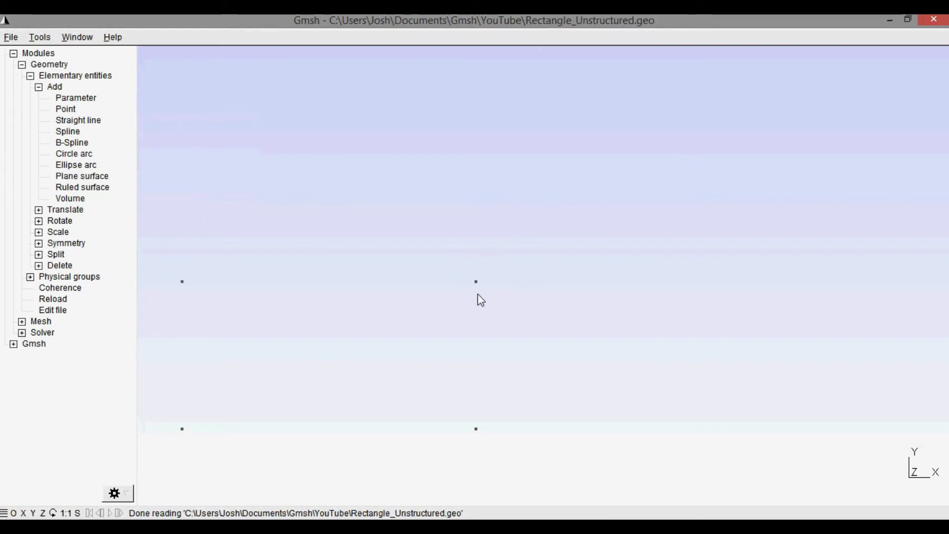
{"action": "scroll", "coordinate": [477, 293], "scroll_direction": "down", "scroll_amount": 3}
{"action": "mouse_move", "coordinate": [447, 339]}
{"action": "right_mouse_down"}
{"action": "mouse_move", "coordinate": [555, 254]}
{"action": "mouse_move", "coordinate": [605, 249]}
{"action": "right_mouse_up"}
{"action": "left_click_drag", "start_coordinate": [499, 254], "coordinate": [539, 310]}
{"action": "left_click_drag", "start_coordinate": [888, 462], "coordinate": [873, 402]}
{"action": "key", "text": "0"}
Step: Draw four straight lines joining the corner points into a closed 2×1 rectangle
{"action": "left_click", "coordinate": [70, 121]}
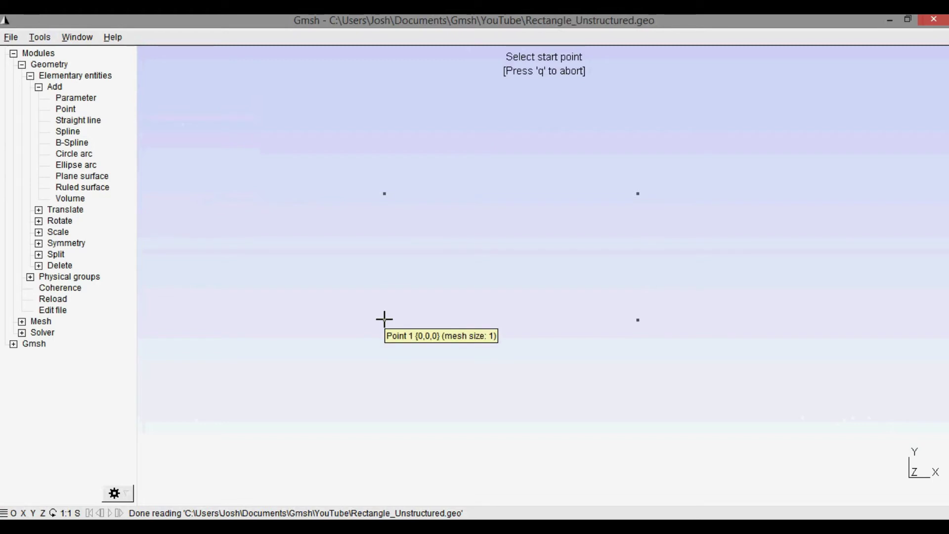
{"action": "left_click", "coordinate": [385, 319]}
{"action": "left_click", "coordinate": [385, 193]}
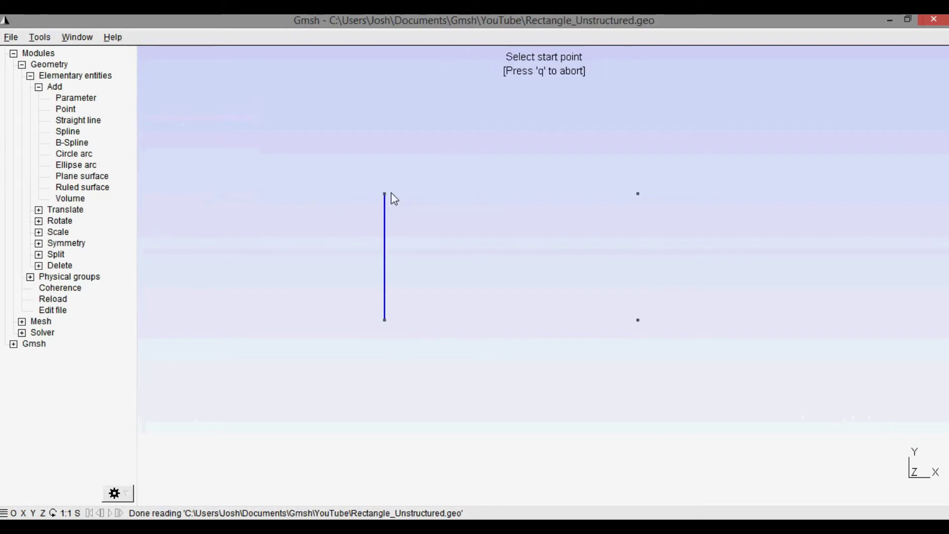
{"action": "left_click", "coordinate": [385, 194]}
{"action": "left_click", "coordinate": [637, 193]}
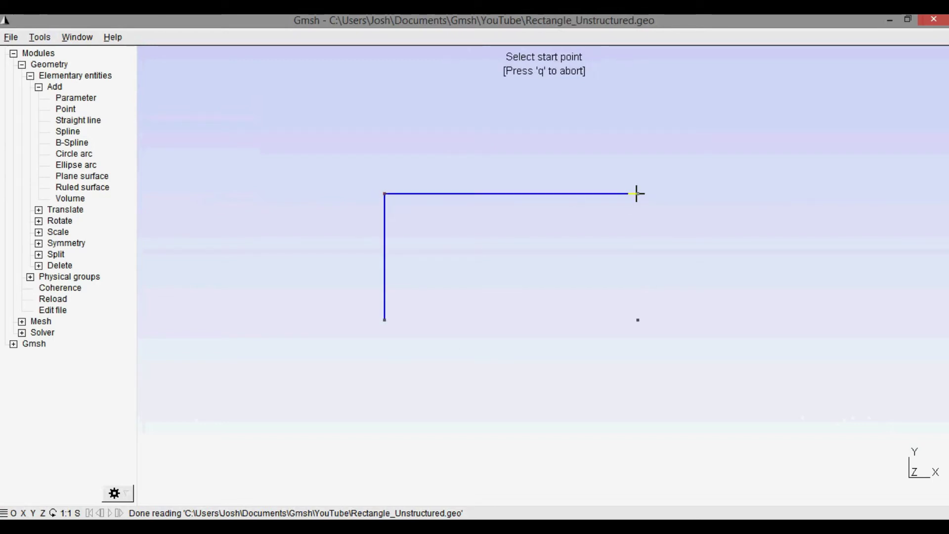
{"action": "left_click", "coordinate": [637, 194]}
{"action": "left_click", "coordinate": [637, 319]}
{"action": "left_click", "coordinate": [637, 320]}
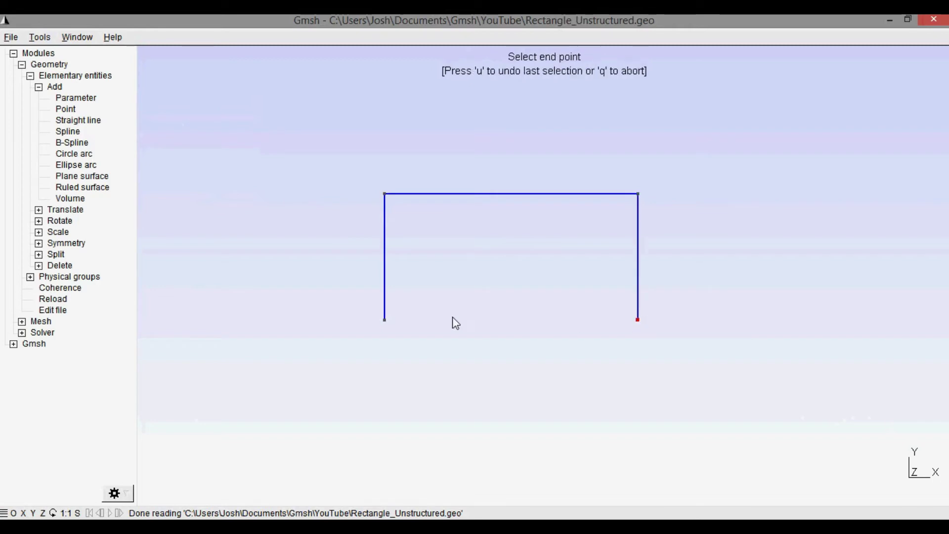
{"action": "left_click", "coordinate": [384, 319]}
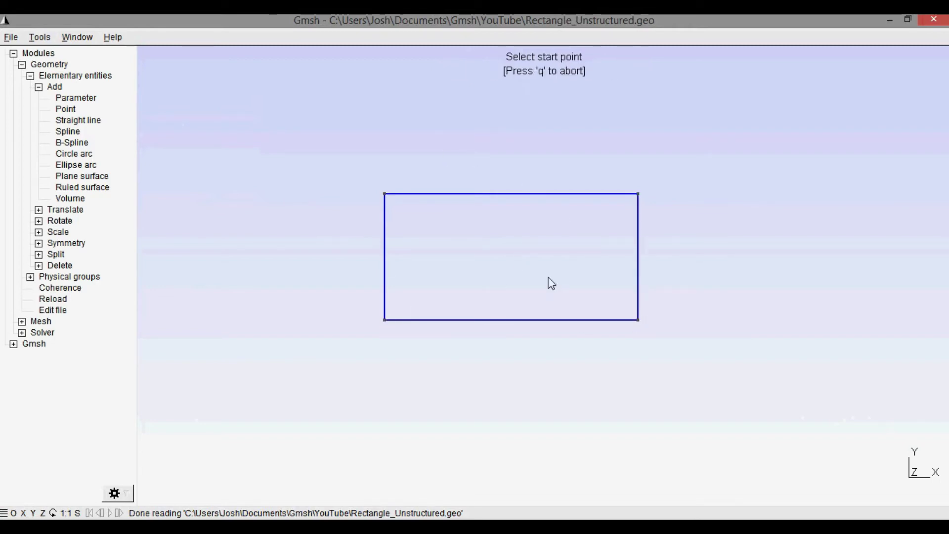
{"action": "key", "text": "q"}
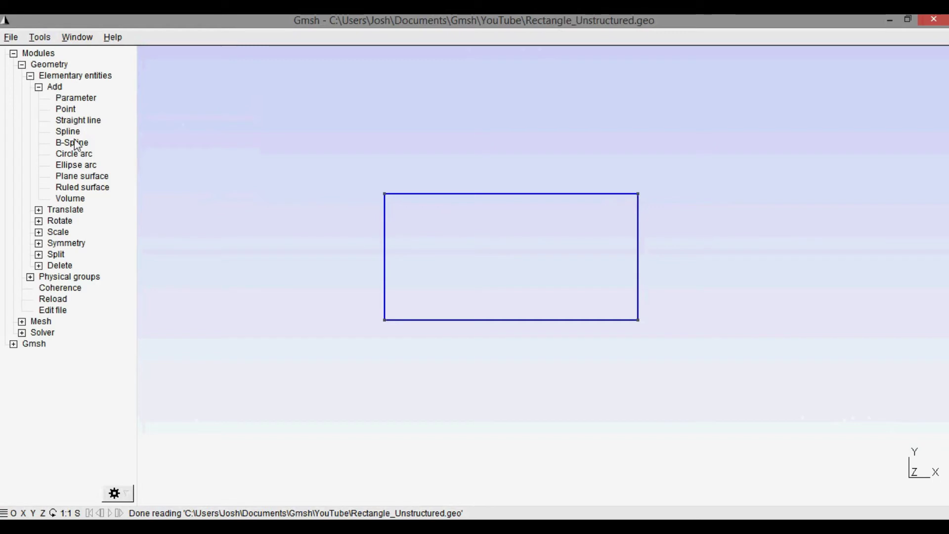
Step: Create a plane surface bounded by the rectangle outline, with no holes
{"action": "left_click", "coordinate": [86, 177]}
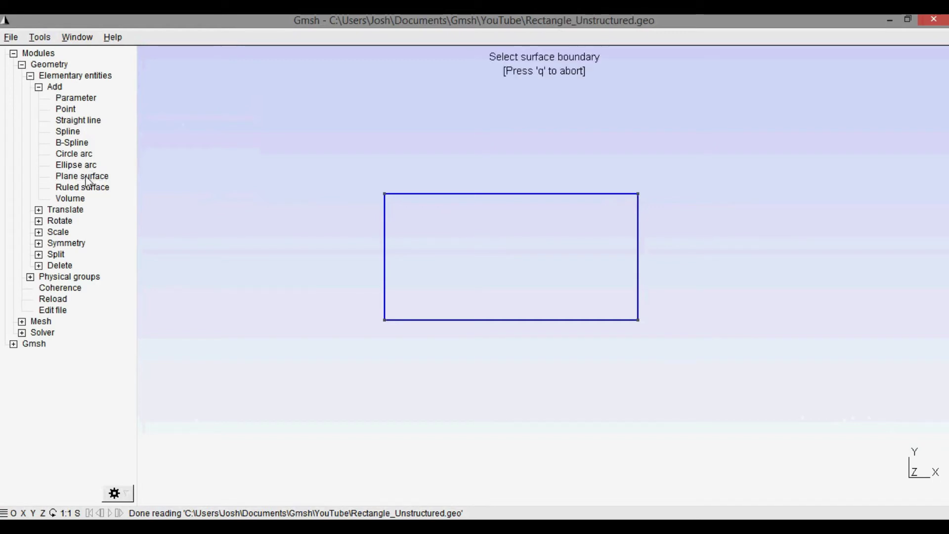
{"action": "left_click", "coordinate": [474, 193]}
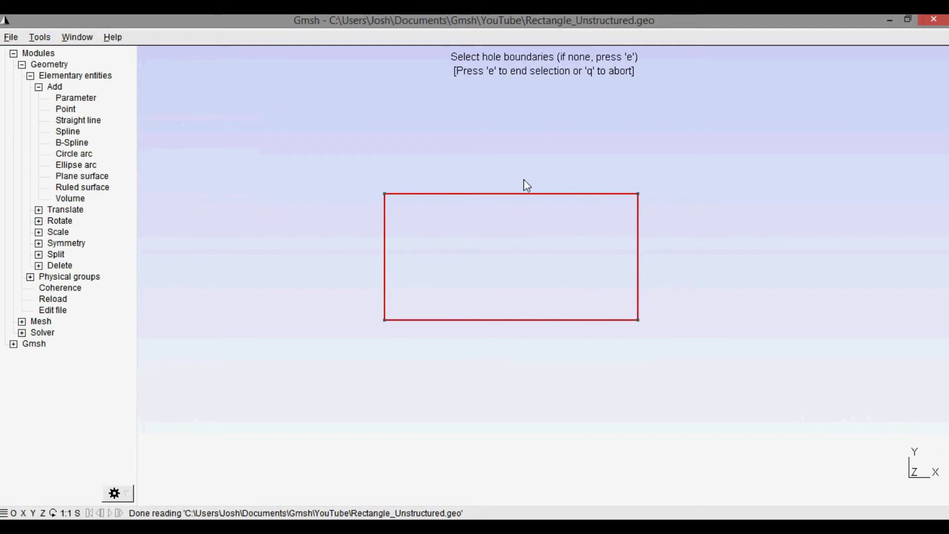
{"action": "key", "text": "e"}
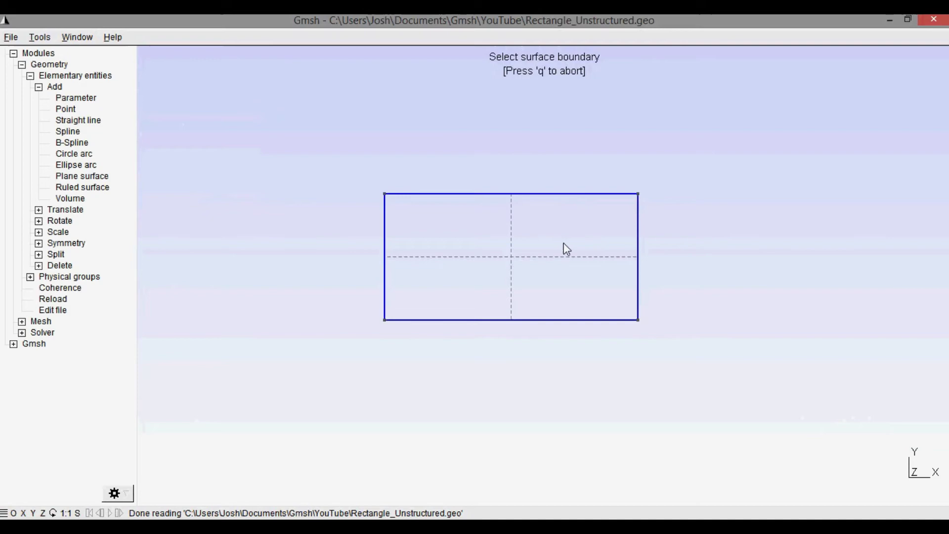
{"action": "key", "text": "q"}
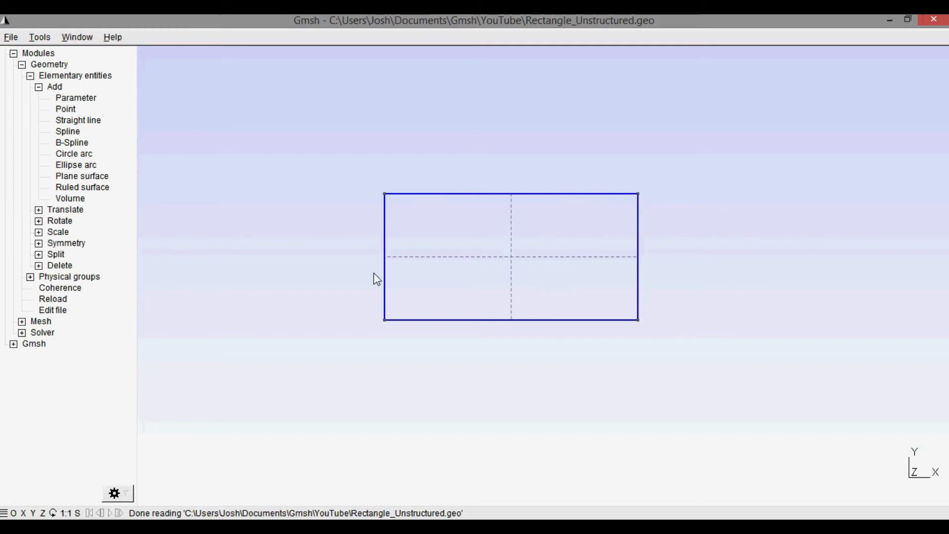
Step: Create physical line group Inlet on the rectangle's left edge
{"action": "left_click", "coordinate": [39, 87]}
{"action": "left_click", "coordinate": [30, 76]}
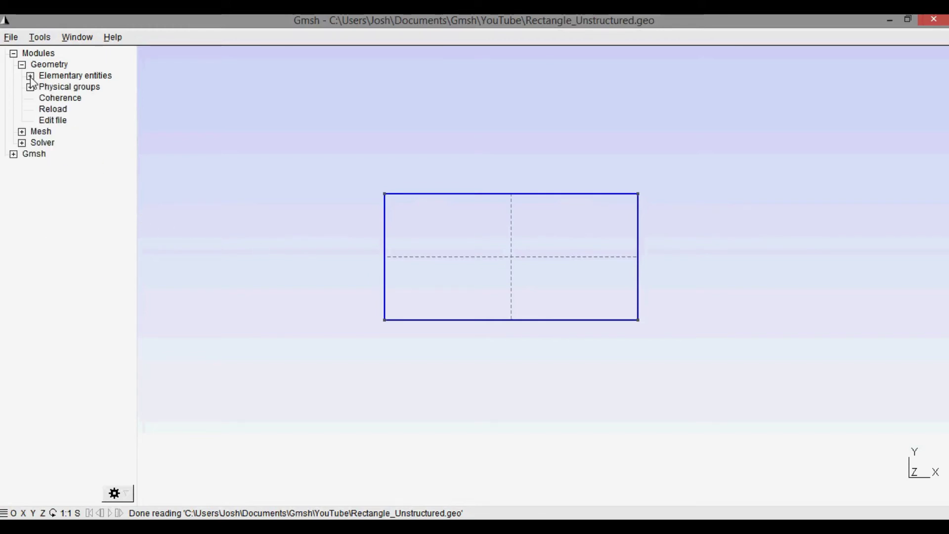
{"action": "left_click", "coordinate": [31, 88]}
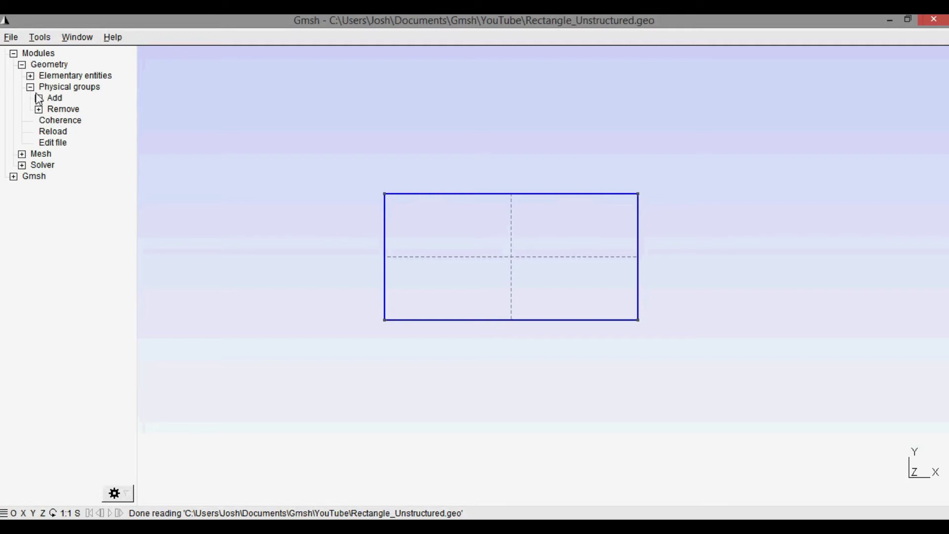
{"action": "left_click", "coordinate": [39, 99]}
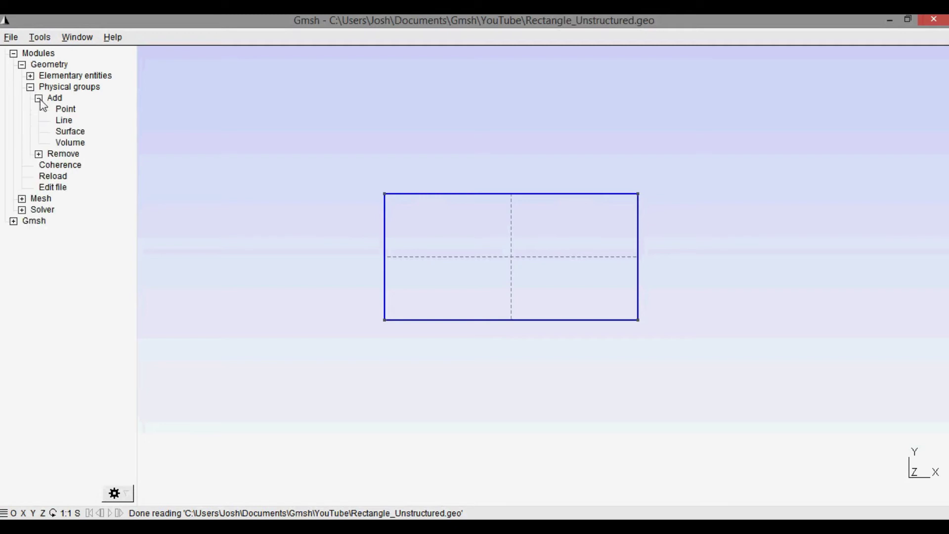
{"action": "left_click", "coordinate": [64, 121]}
{"action": "left_click_drag", "start_coordinate": [206, 58], "coordinate": [237, 86]}
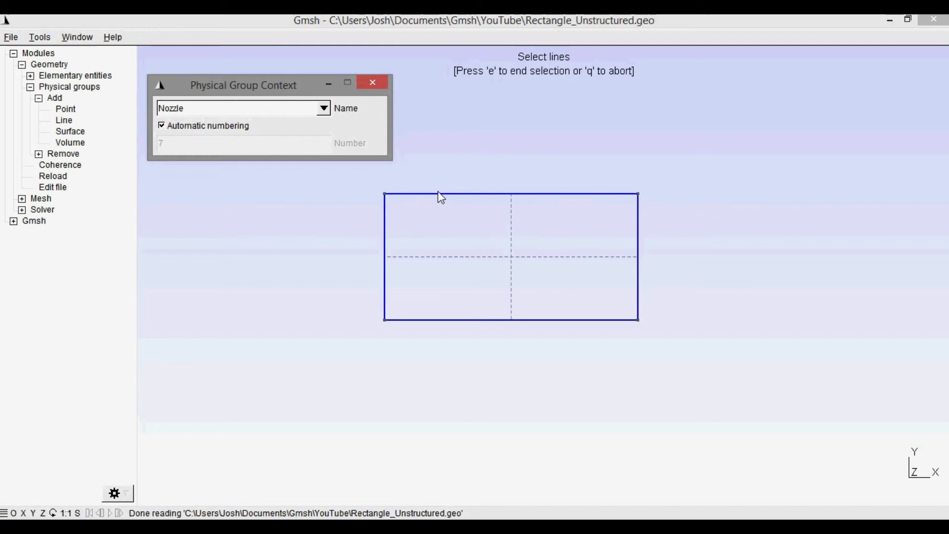
{"action": "left_click", "coordinate": [385, 219]}
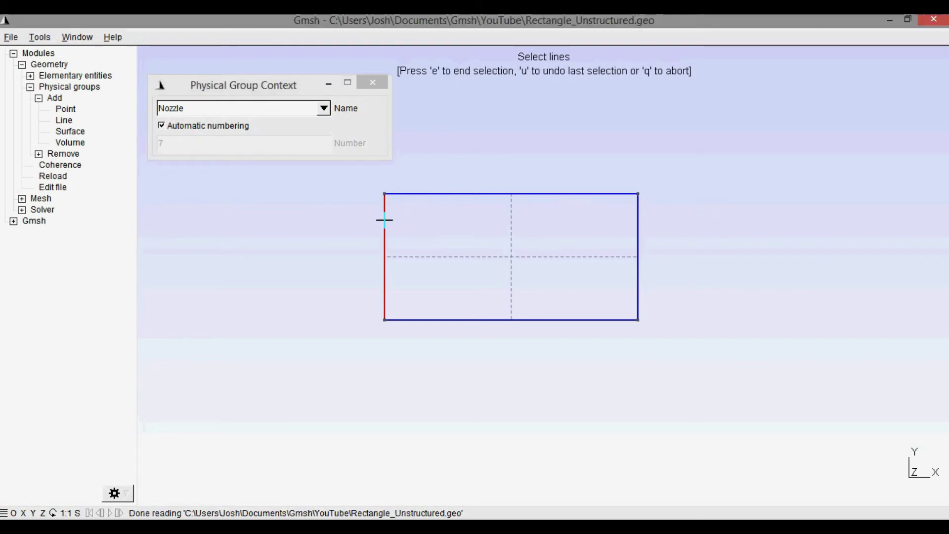
{"action": "double_click", "coordinate": [259, 110]}
{"action": "type", "text": "Inlet"}
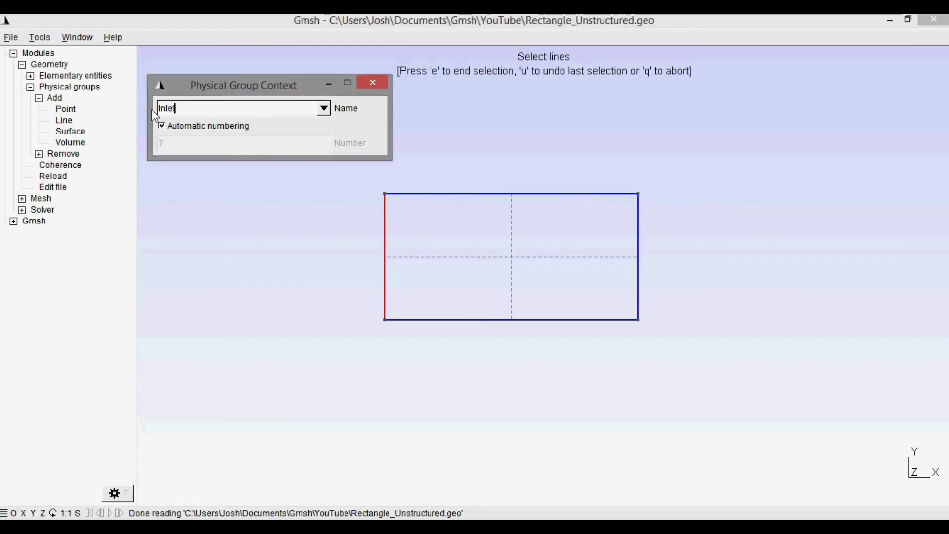
{"action": "left_click", "coordinate": [280, 208]}
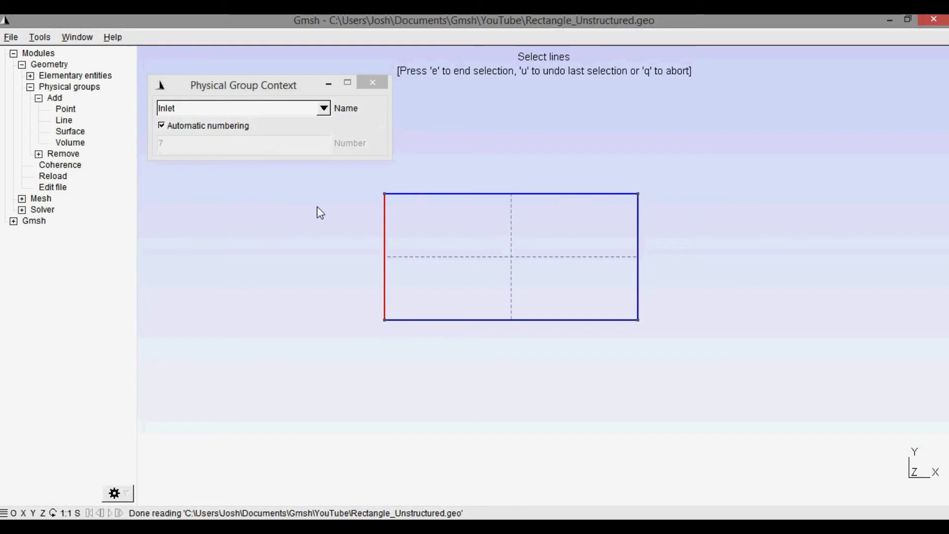
{"action": "key", "text": "e"}
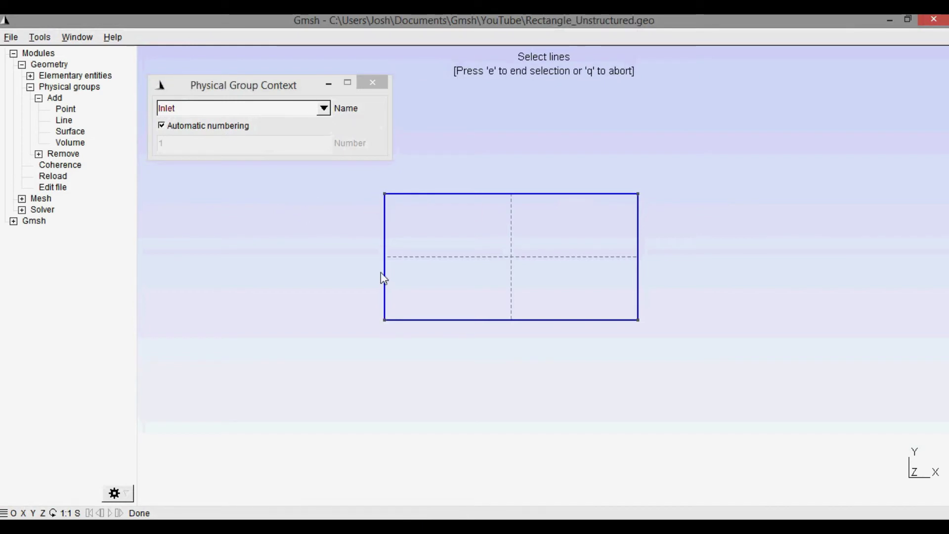
Step: Create physical line group Outlet on the right edge
{"action": "left_click", "coordinate": [637, 214]}
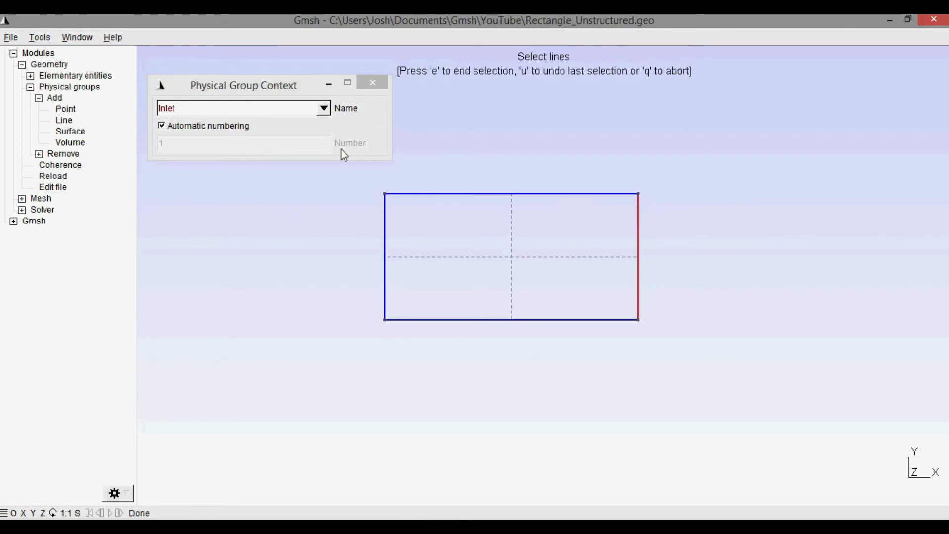
{"action": "double_click", "coordinate": [261, 108]}
{"action": "type", "text": "Outlet"}
{"action": "key", "text": "Tab"}
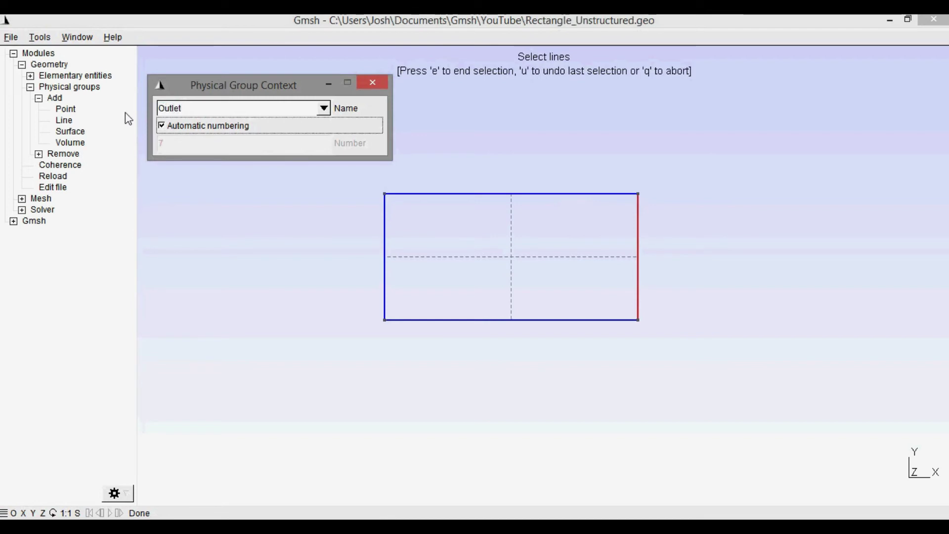
{"action": "left_click", "coordinate": [297, 201]}
{"action": "key", "text": "e"}
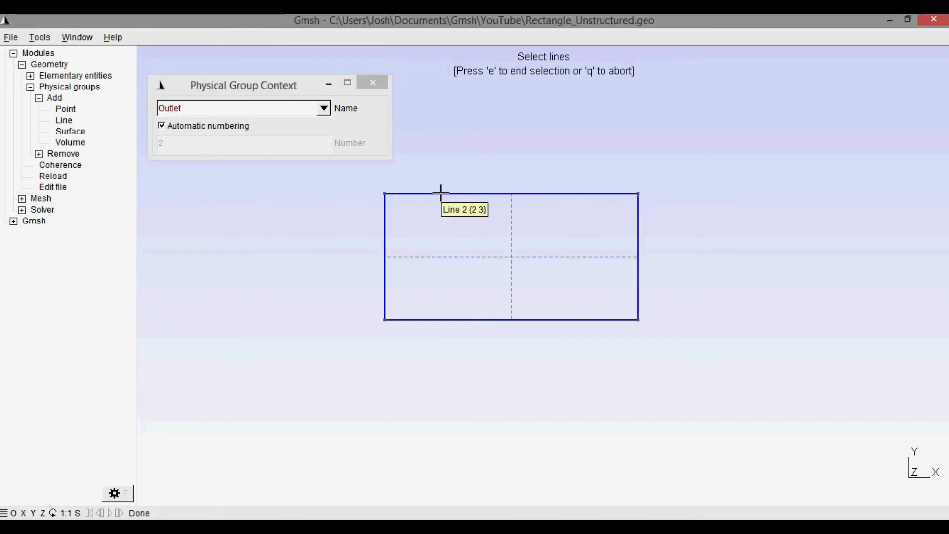
Step: Create physical line group Top on the top edge
{"action": "left_click", "coordinate": [439, 193]}
{"action": "double_click", "coordinate": [261, 110]}
{"action": "type", "text": "Top"}
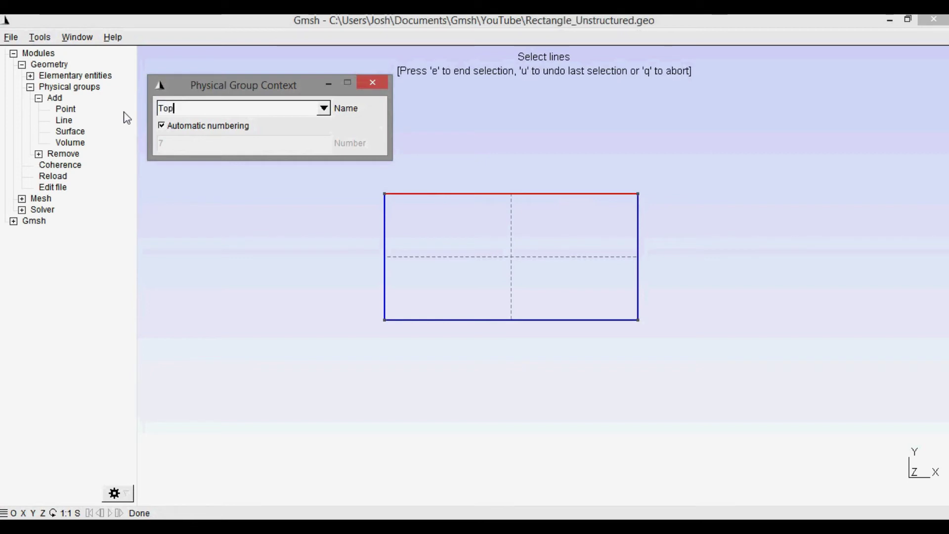
{"action": "key", "text": "Tab"}
{"action": "left_click", "coordinate": [247, 220]}
{"action": "key", "text": "e"}
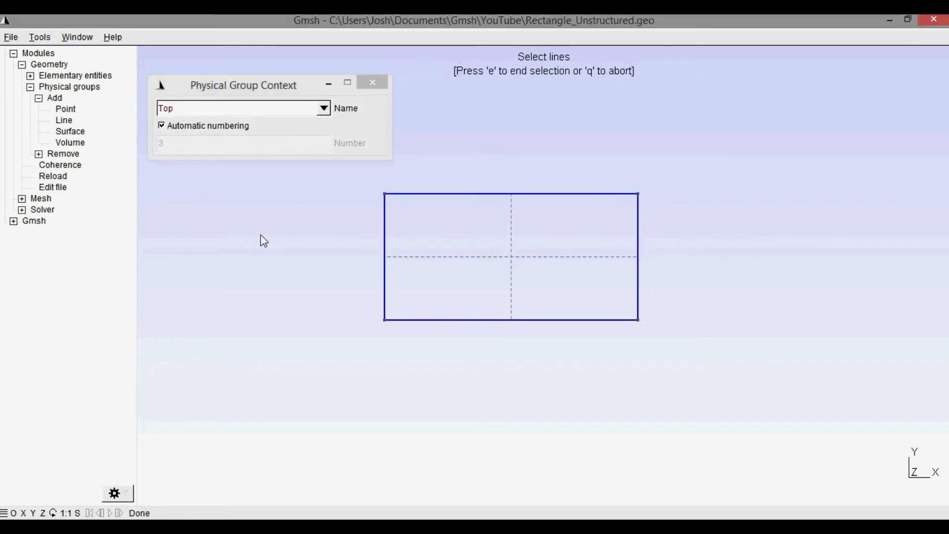
Step: Create physical line group Bottom on the bottom edge and close the dialog
{"action": "left_click", "coordinate": [470, 319]}
{"action": "double_click", "coordinate": [234, 112]}
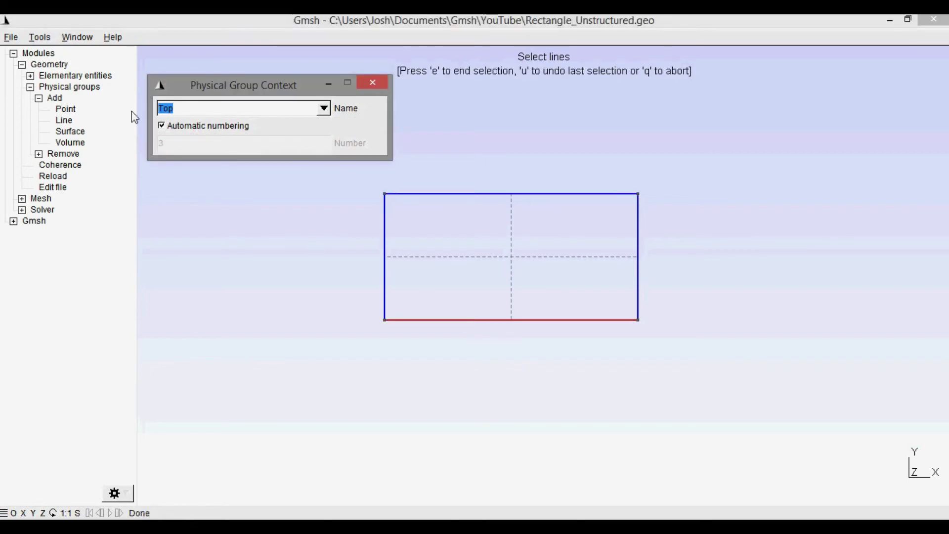
{"action": "type", "text": "Bottom"}
{"action": "key", "text": "Tab"}
{"action": "left_click", "coordinate": [243, 241]}
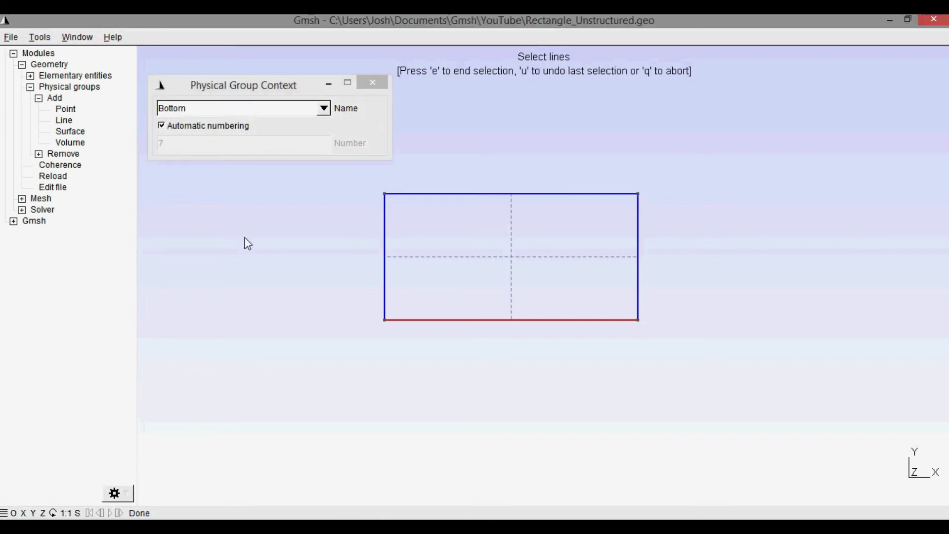
{"action": "key", "text": "e"}
{"action": "left_click", "coordinate": [370, 84]}
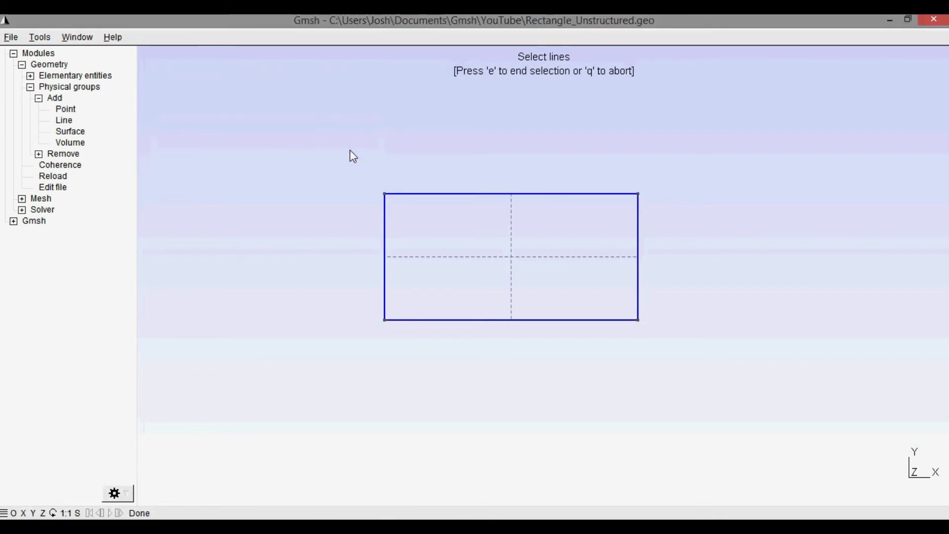
{"action": "key", "text": "q"}
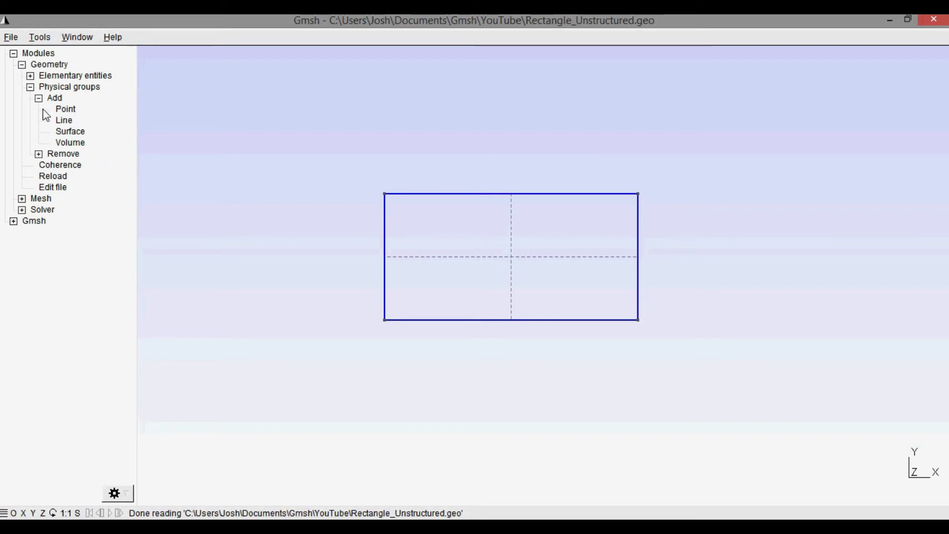
Step: Generate the 2D triangular mesh of the rectangle from the Mesh module
{"action": "left_click", "coordinate": [30, 87]}
{"action": "left_click", "coordinate": [22, 65]}
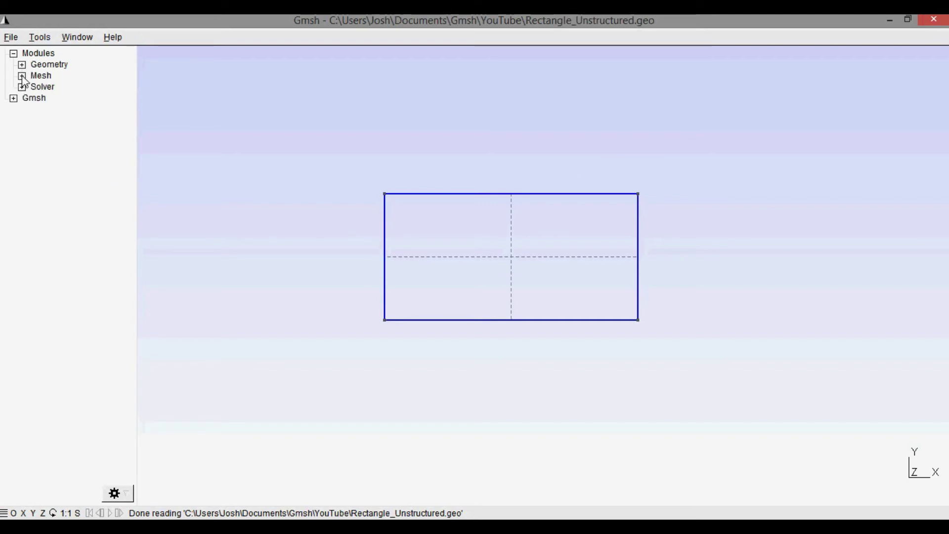
{"action": "left_click", "coordinate": [21, 75]}
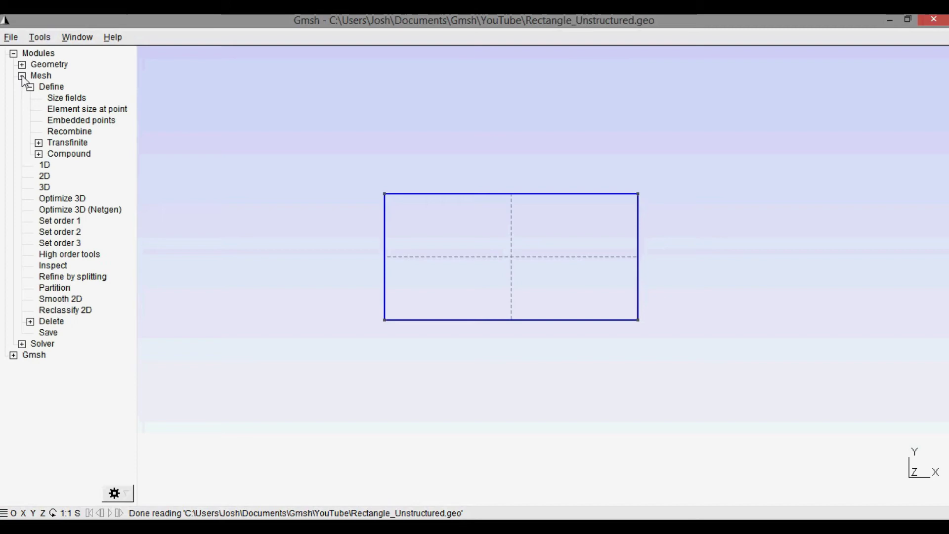
{"action": "left_click", "coordinate": [45, 178]}
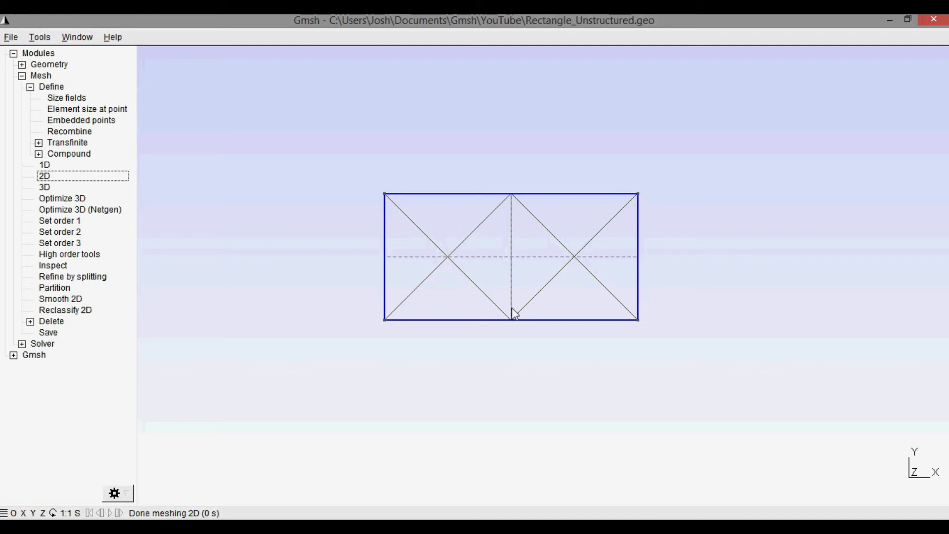
Step: Set an element size of 0.1 at all four rectangle corner points
{"action": "left_click", "coordinate": [90, 113]}
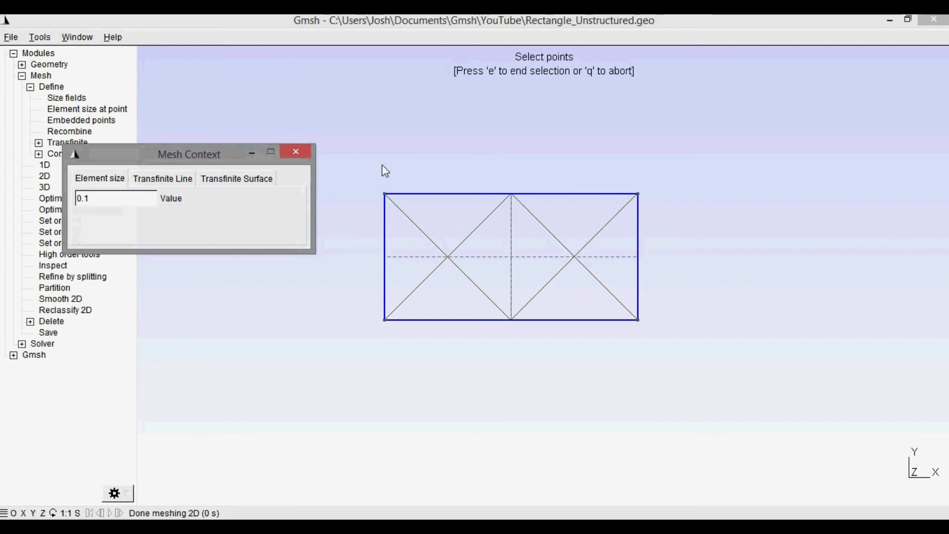
{"action": "left_click", "coordinate": [385, 193]}
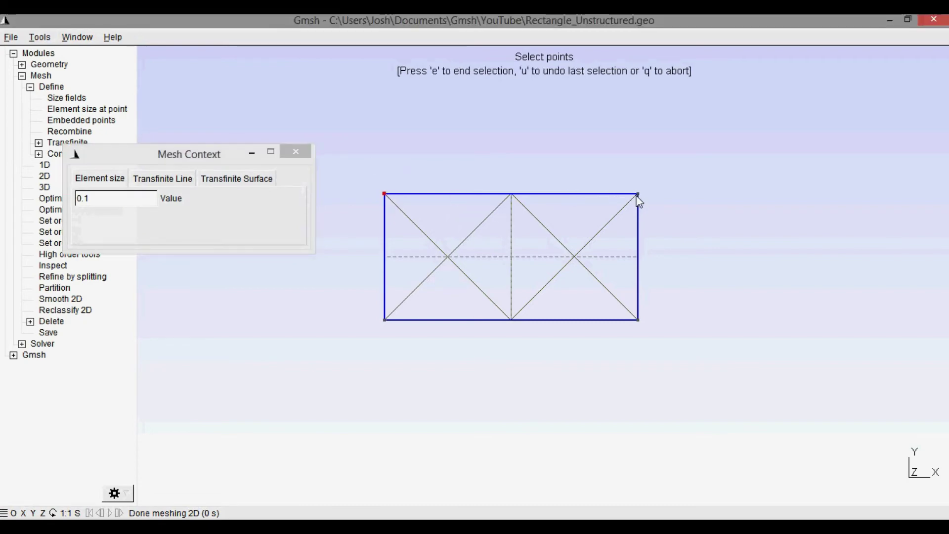
{"action": "left_click", "coordinate": [638, 194]}
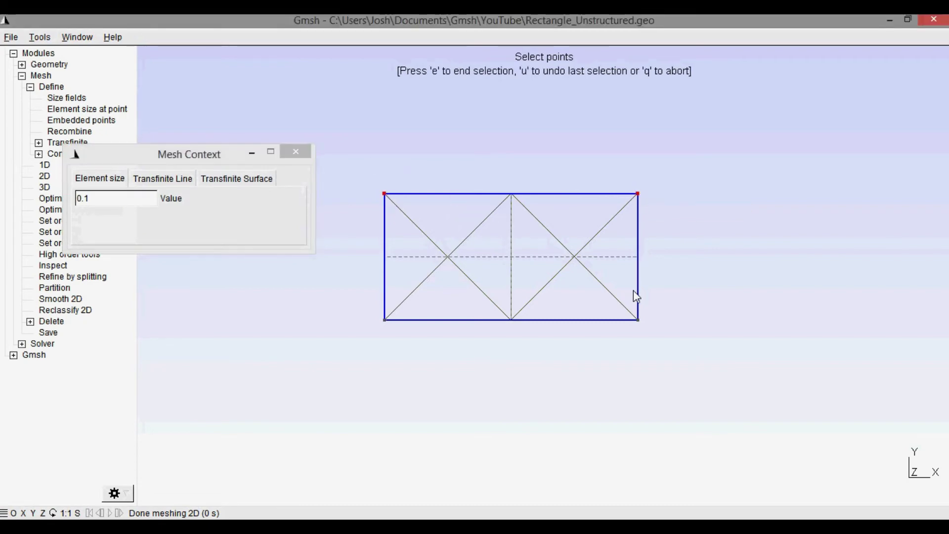
{"action": "left_click", "coordinate": [638, 321]}
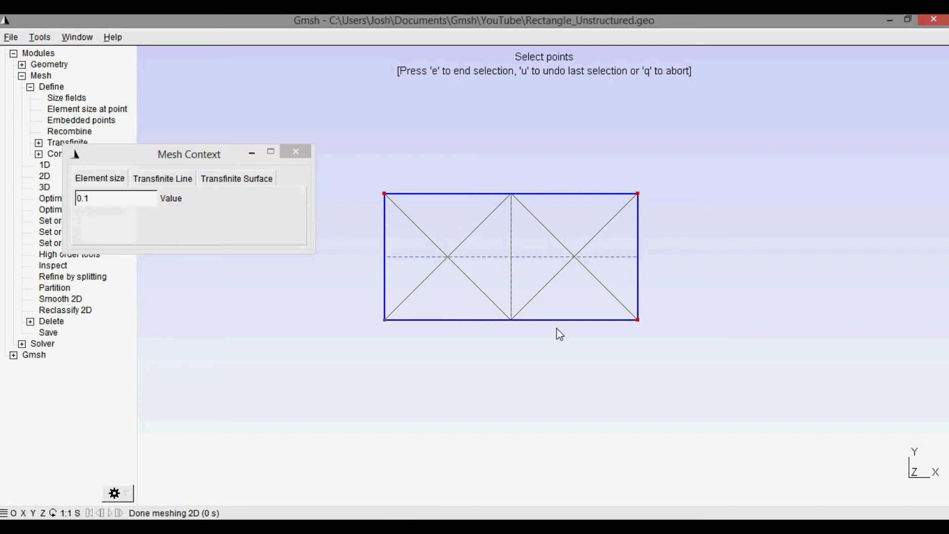
{"action": "left_click", "coordinate": [385, 320]}
{"action": "left_click", "coordinate": [118, 198]}
{"action": "double_click", "coordinate": [117, 197]}
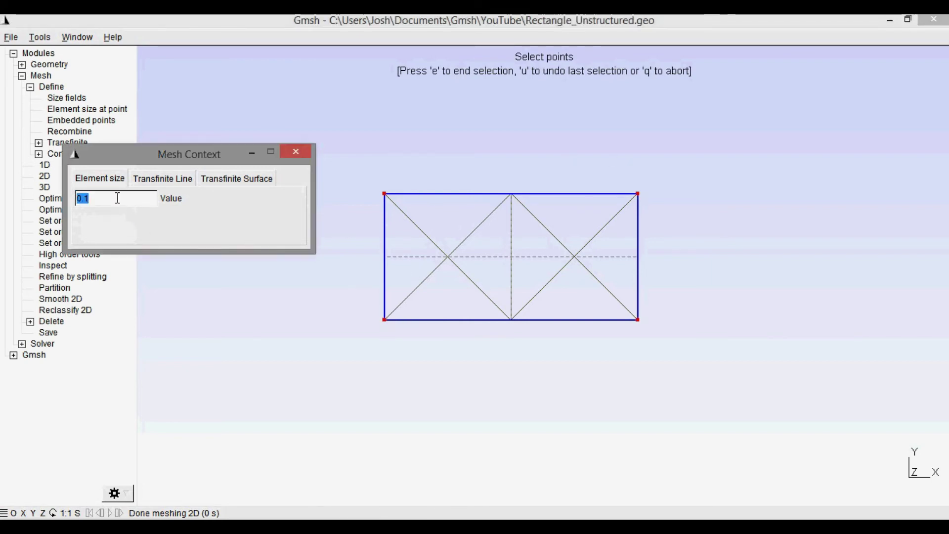
{"action": "left_click", "coordinate": [118, 197]}
{"action": "left_click", "coordinate": [431, 151]}
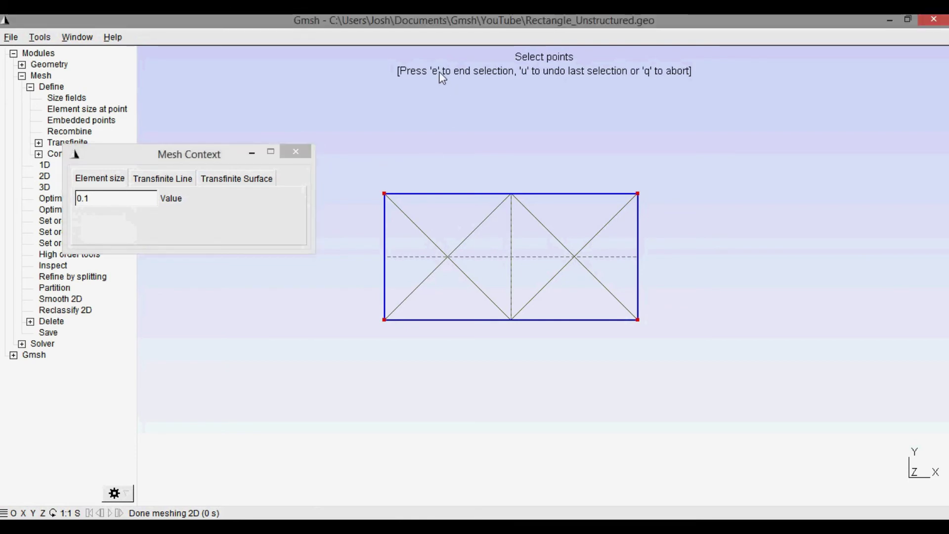
{"action": "key", "text": "e"}
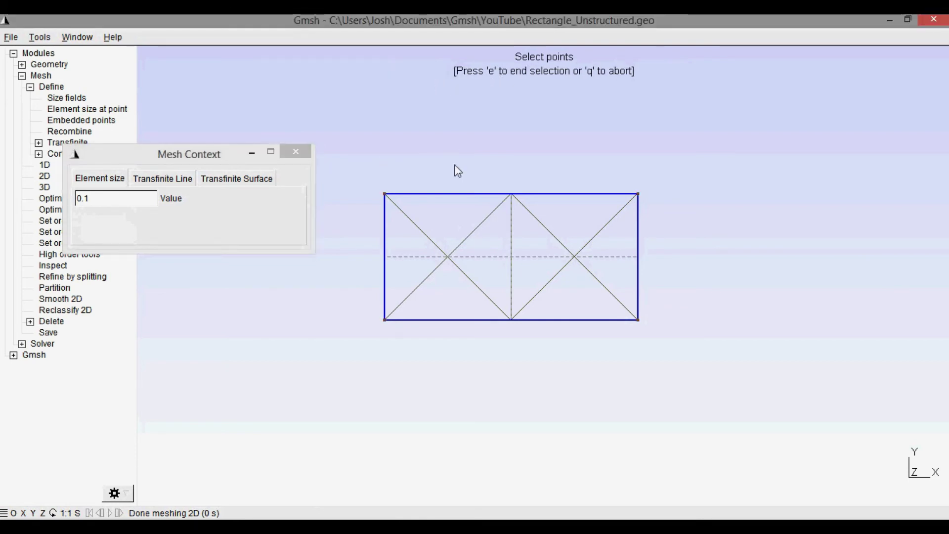
{"action": "left_click", "coordinate": [297, 154]}
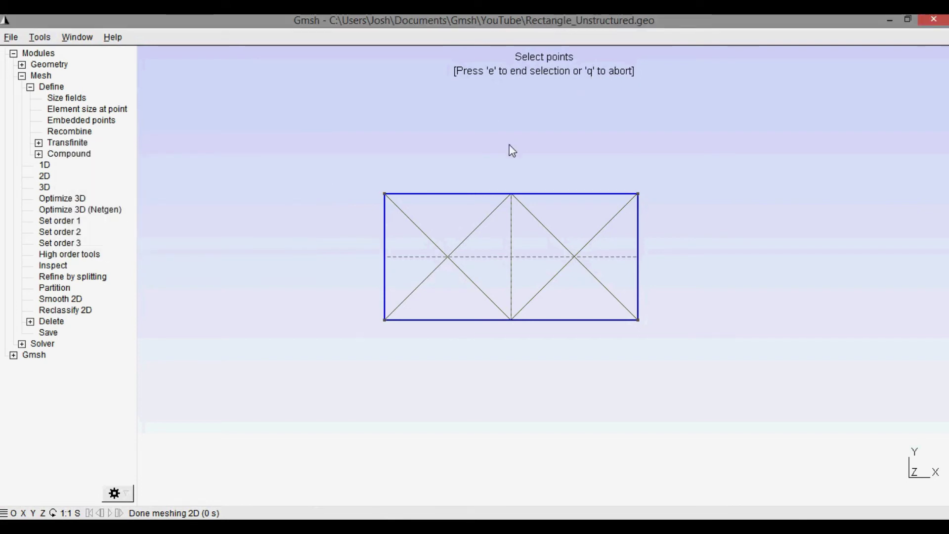
{"action": "key", "text": "q"}
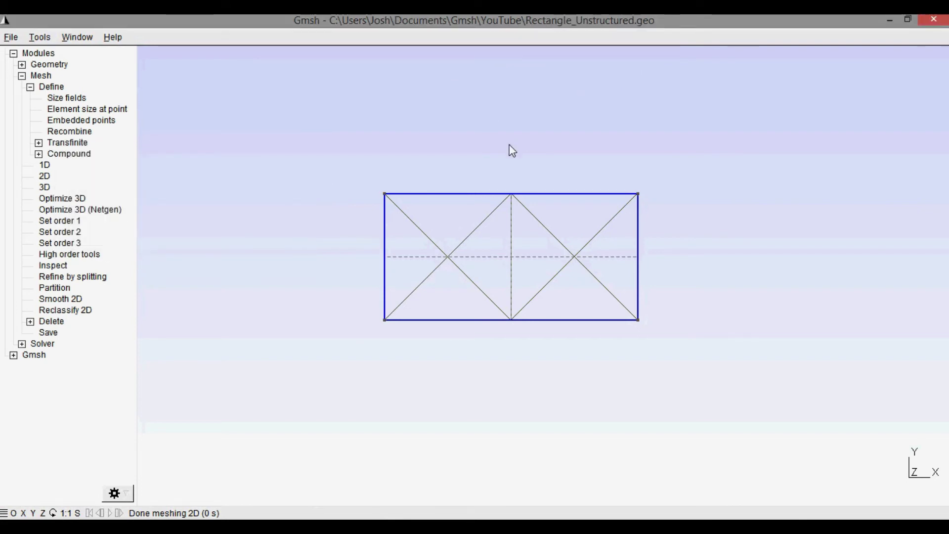
Step: Remesh the rectangle in 2D to get fine unstructured triangles
{"action": "left_click", "coordinate": [45, 176]}
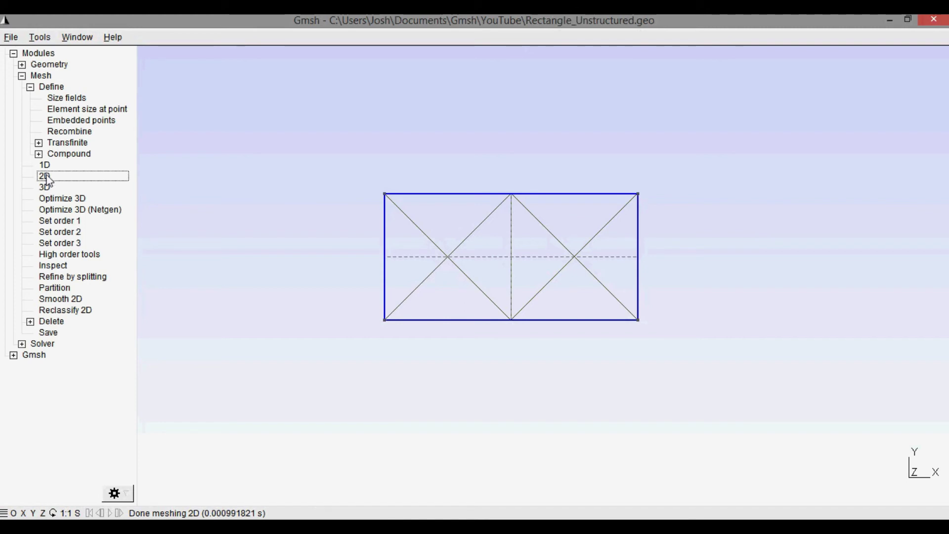
{"action": "left_click", "coordinate": [46, 176]}
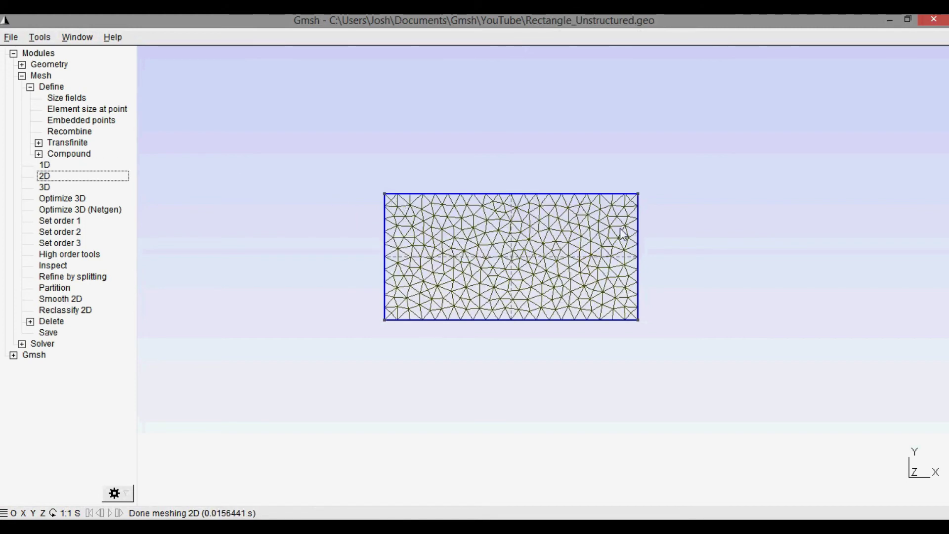
{"action": "left_click", "coordinate": [299, 283]}
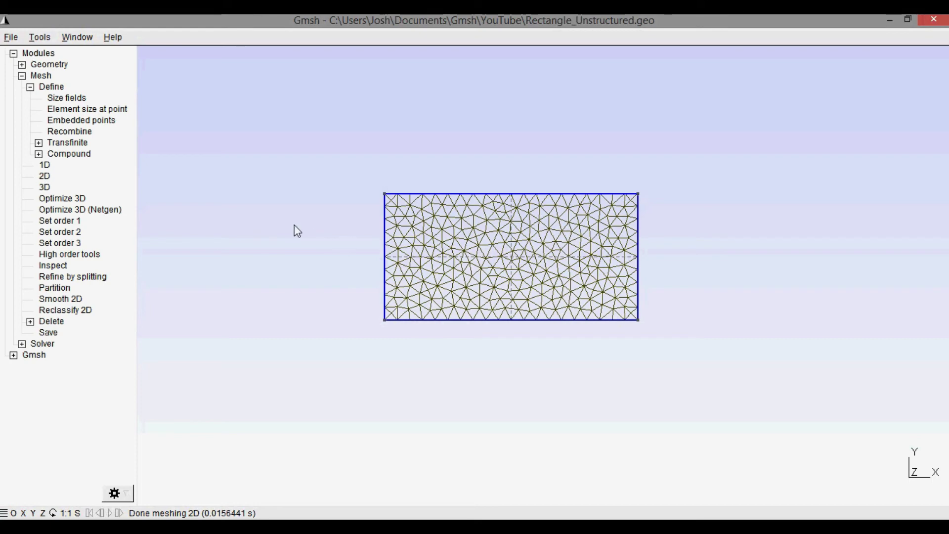
Step: Change the .geo characteristic length from 0.1 to 0.05, reload, and remesh in 2D
{"action": "left_click", "coordinate": [21, 64]}
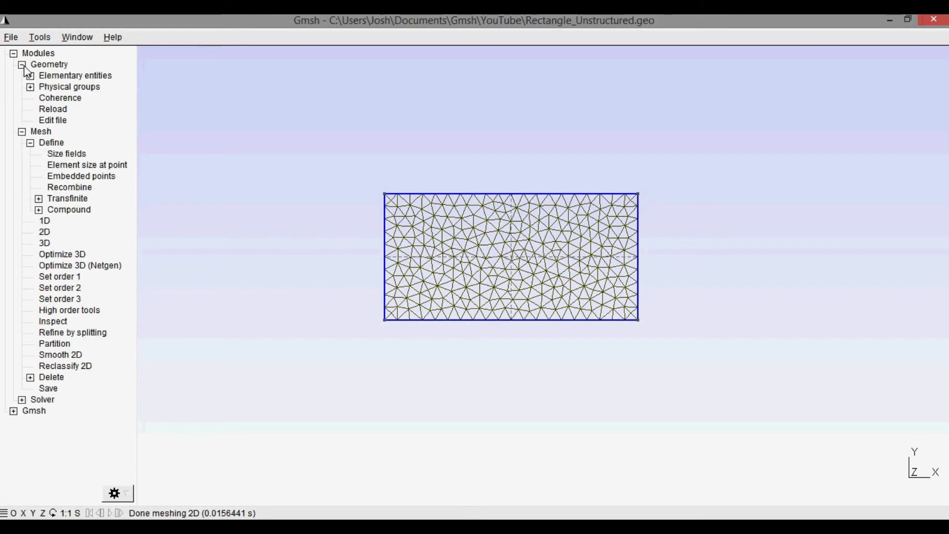
{"action": "left_click", "coordinate": [50, 120]}
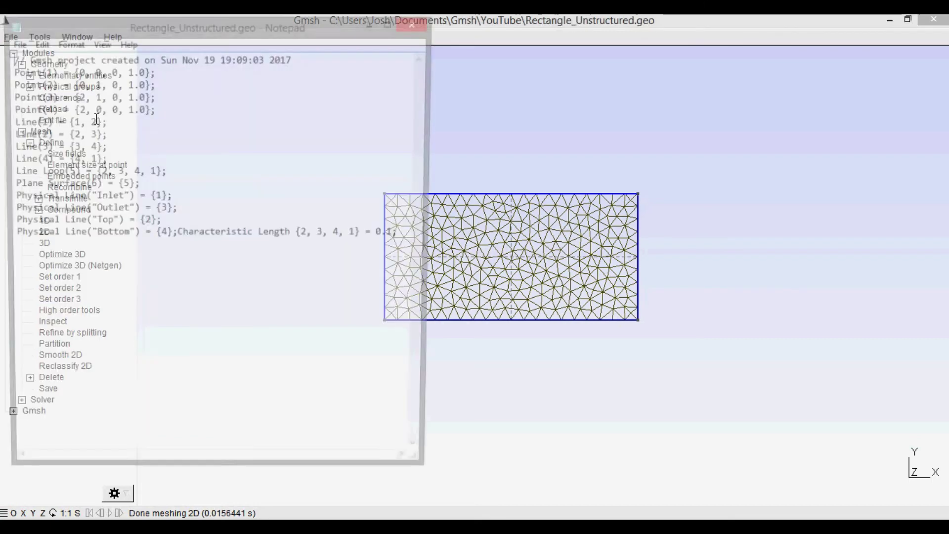
{"action": "left_click_drag", "start_coordinate": [203, 31], "coordinate": [302, 45]}
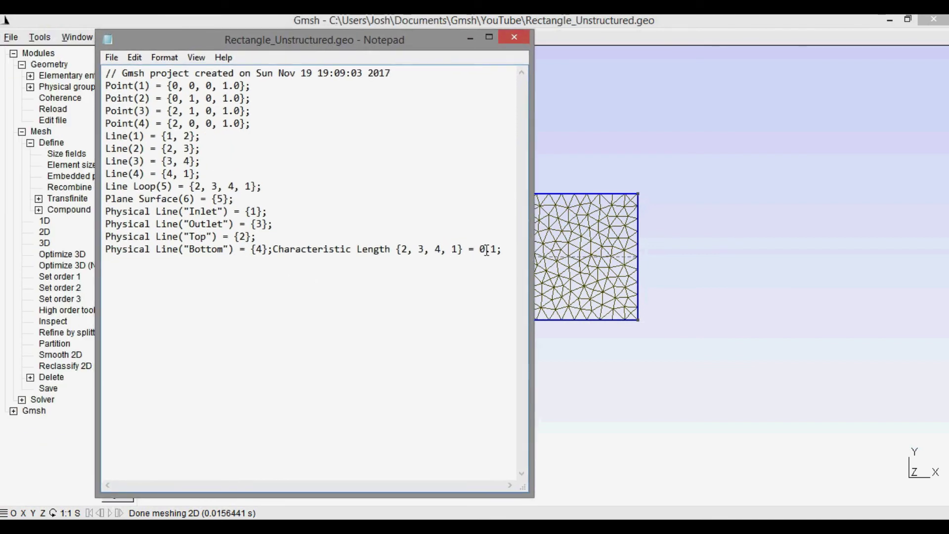
{"action": "left_click_drag", "start_coordinate": [483, 251], "coordinate": [497, 252]}
{"action": "left_click", "coordinate": [492, 245]}
{"action": "type", "text": "5"}
{"action": "left_click", "coordinate": [484, 223]}
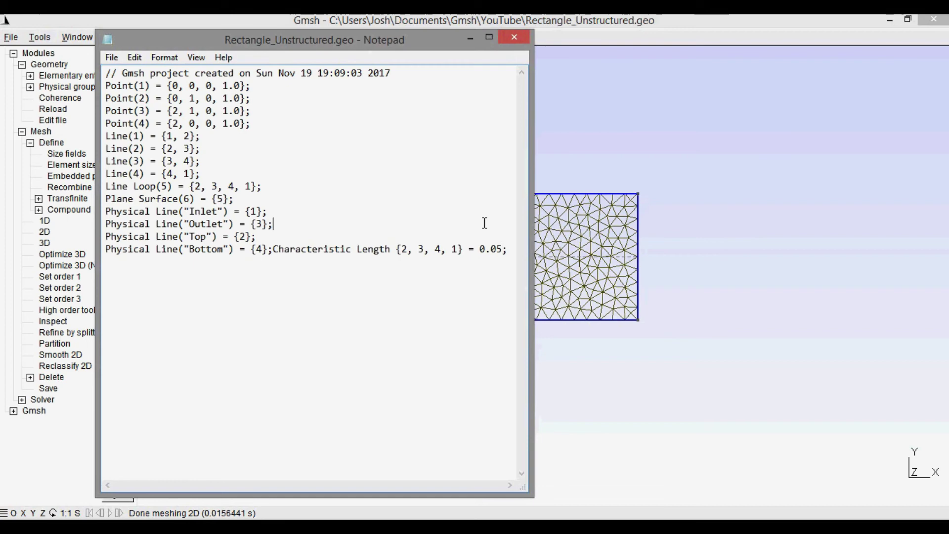
{"action": "left_click", "coordinate": [514, 37]}
{"action": "left_click", "coordinate": [59, 110]}
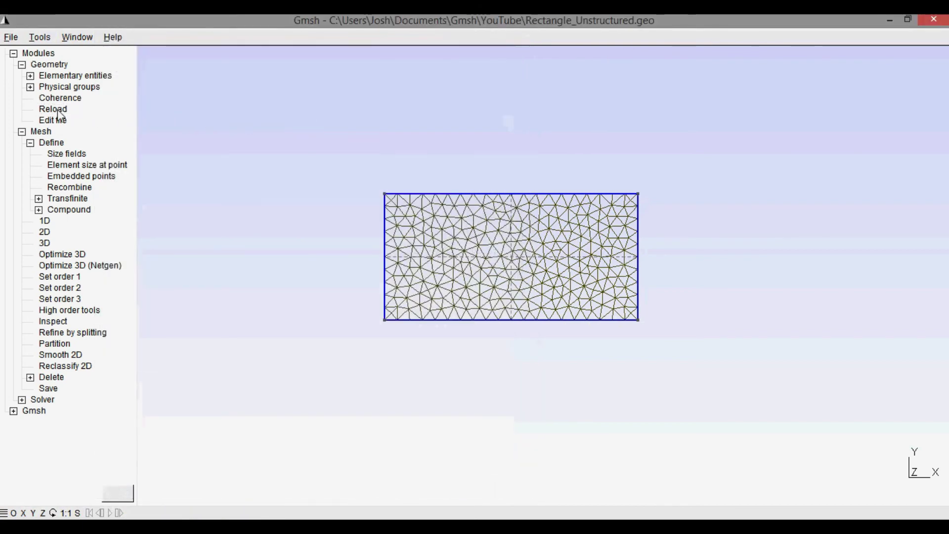
{"action": "left_click", "coordinate": [50, 232]}
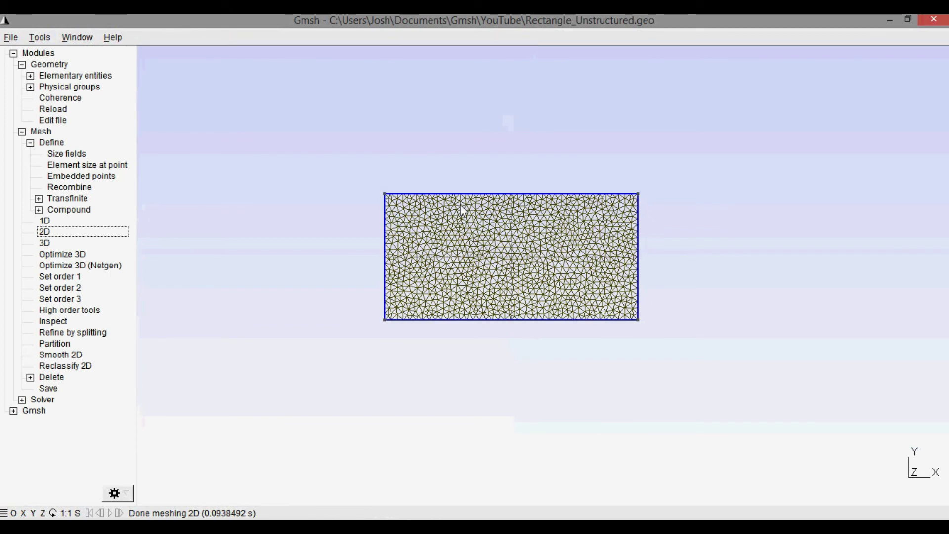
Step: Set characteristic length 0.01, remesh densely, and save the mesh as Rectangle_Unstructured.su2
{"action": "left_click", "coordinate": [61, 121]}
{"action": "left_click_drag", "start_coordinate": [492, 250], "coordinate": [499, 250]}
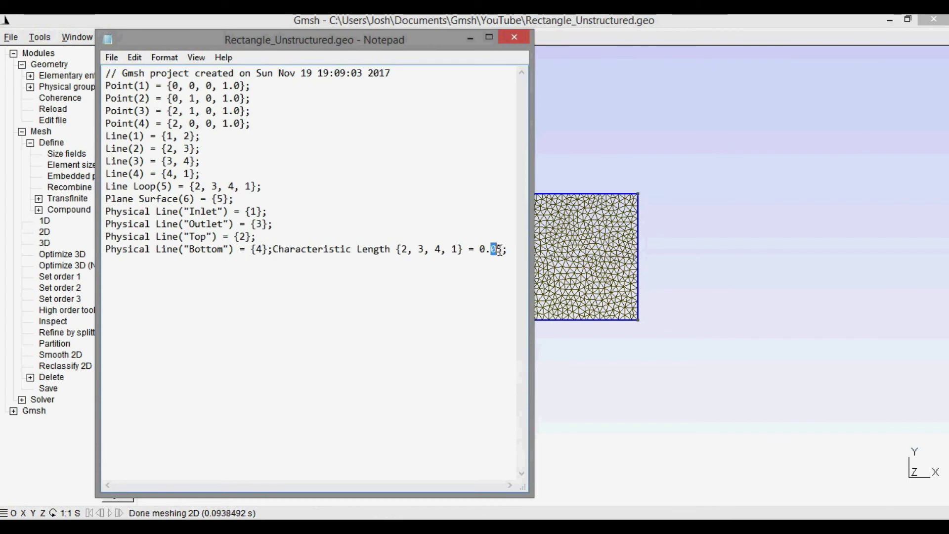
{"action": "type", "text": "01"}
{"action": "left_click", "coordinate": [514, 37]}
{"action": "left_click", "coordinate": [53, 108]}
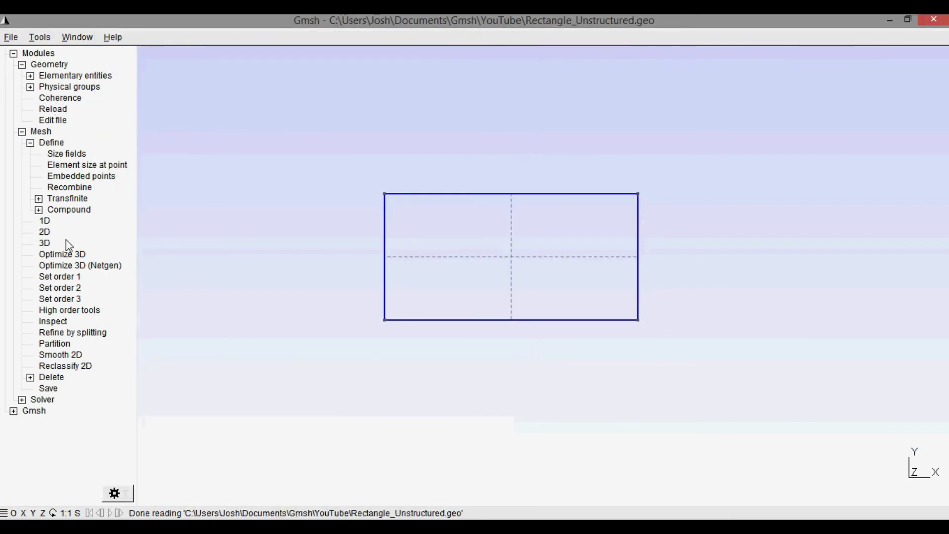
{"action": "left_click", "coordinate": [47, 231]}
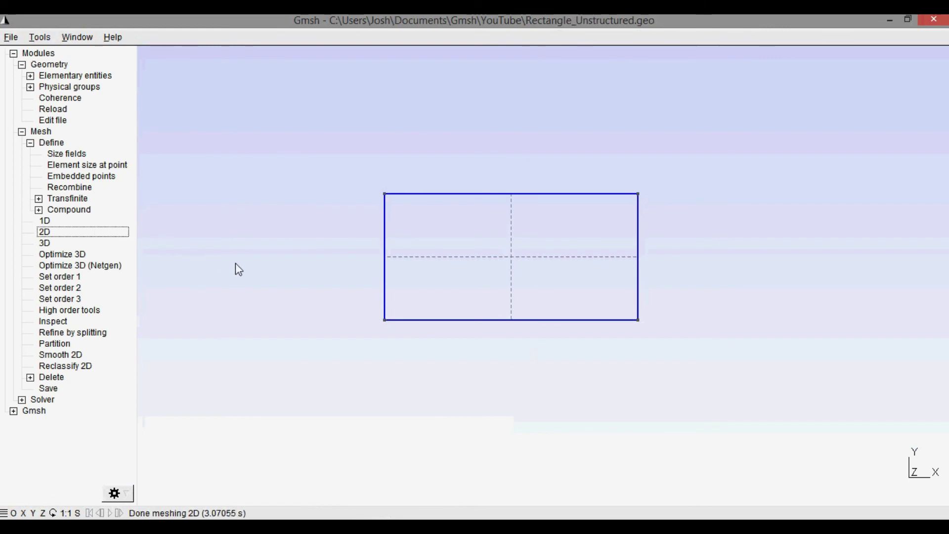
{"action": "scroll", "coordinate": [448, 261], "scroll_direction": "down", "scroll_amount": 1}
{"action": "scroll", "coordinate": [448, 260], "scroll_direction": "up", "scroll_amount": 3}
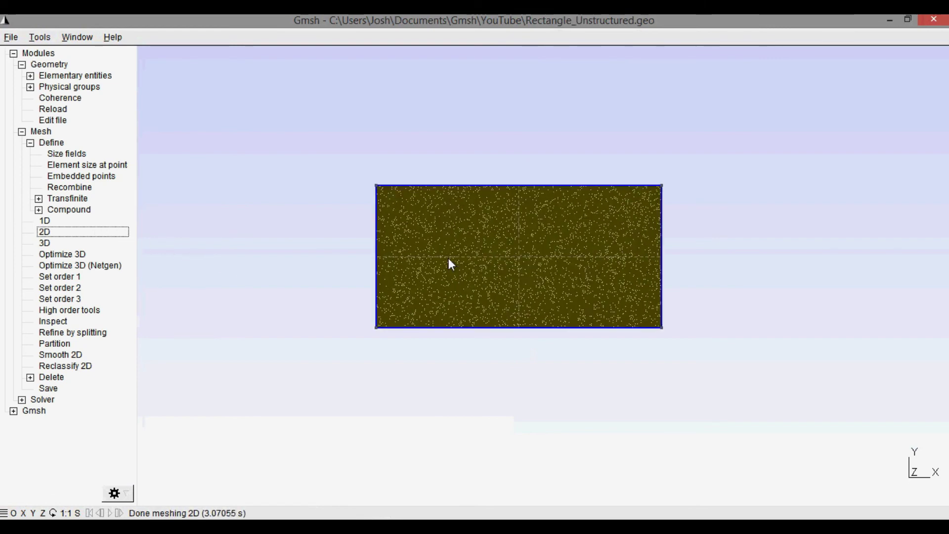
{"action": "key", "text": "ctrl+shift+s"}
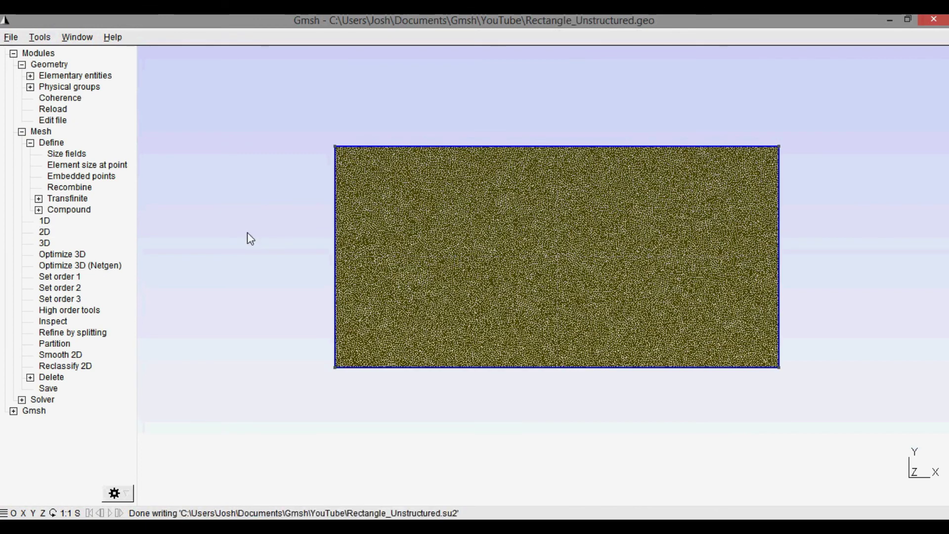
Step: Edit the .geo script to change the 0.01 characteristic length back
{"action": "left_click", "coordinate": [58, 120]}
{"action": "left_click_drag", "start_coordinate": [490, 252], "coordinate": [496, 253]}
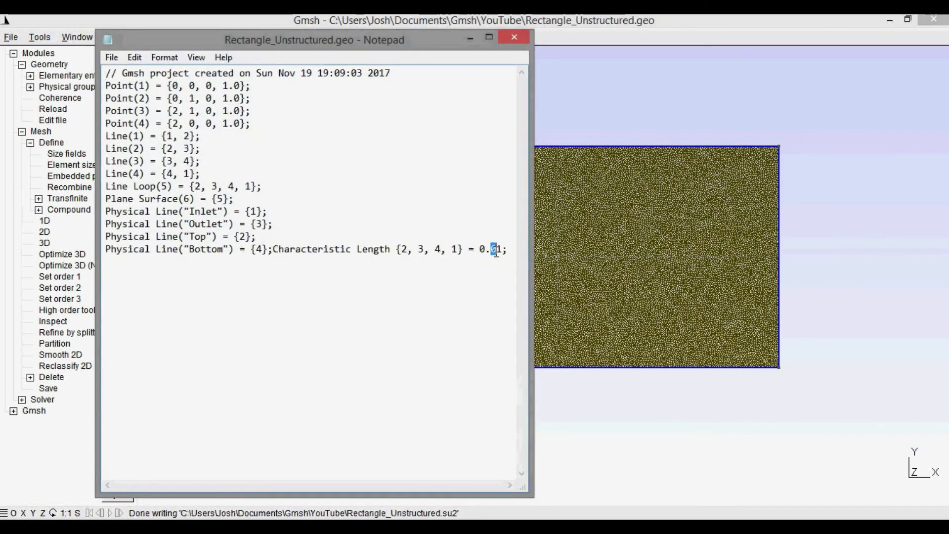
{"action": "type", "text": "0"}
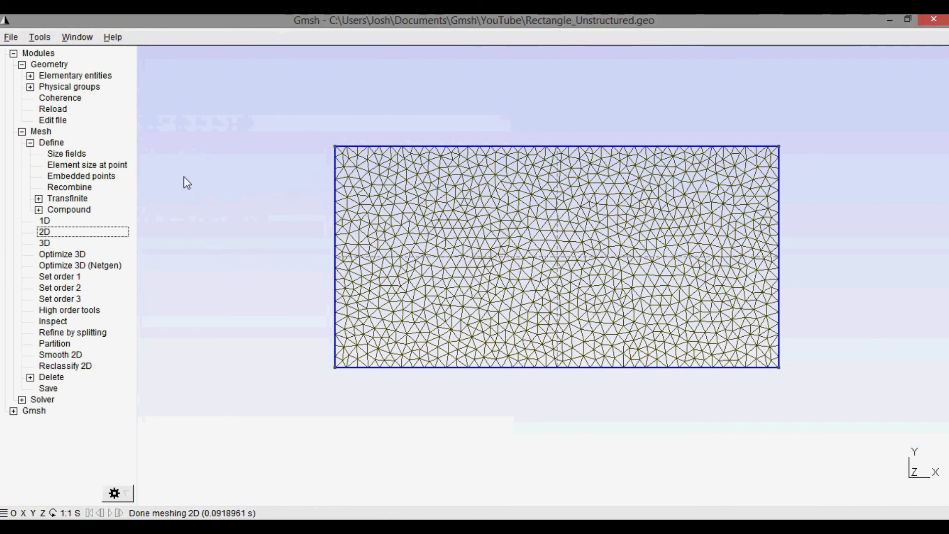
Step: Save the mesh as Rectangle_Unstructured.su2, accepting the default SU2 export options
{"action": "left_click", "coordinate": [12, 37]}
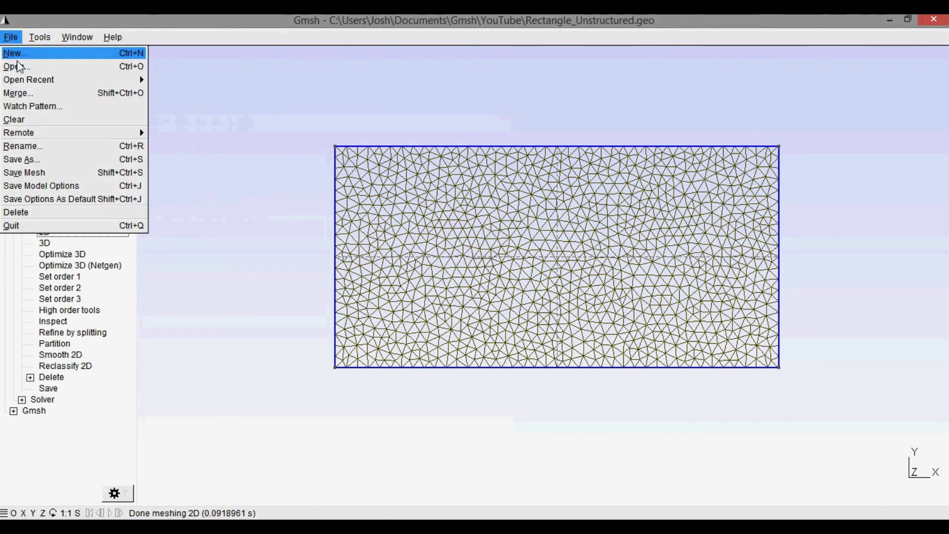
{"action": "left_click", "coordinate": [22, 160]}
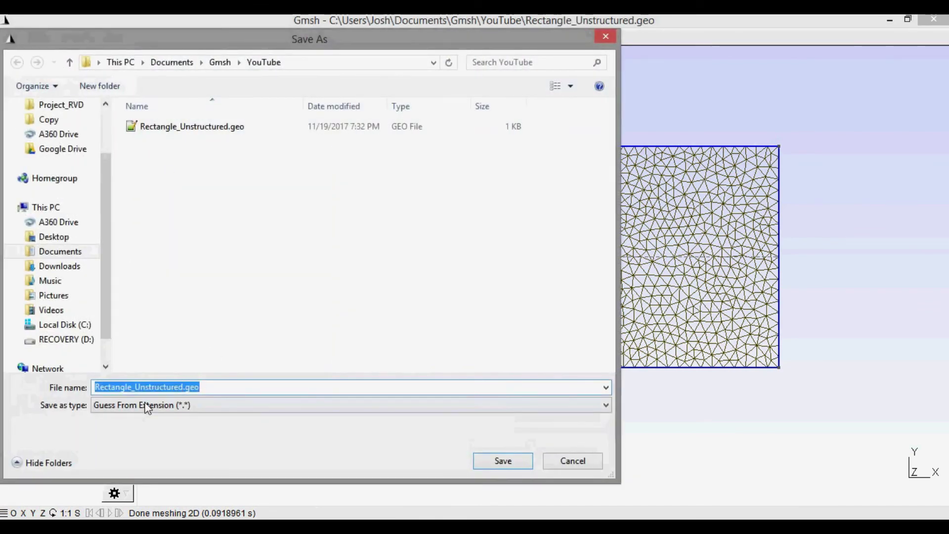
{"action": "left_click", "coordinate": [209, 389]}
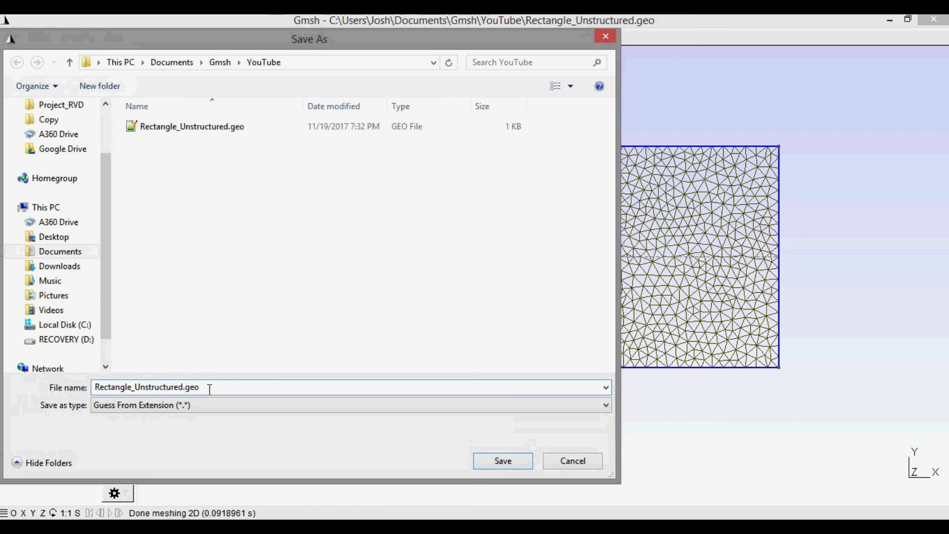
{"action": "key", "text": "BackSpace"}
{"action": "type", "text": "su2"}
{"action": "left_click", "coordinate": [490, 462]}
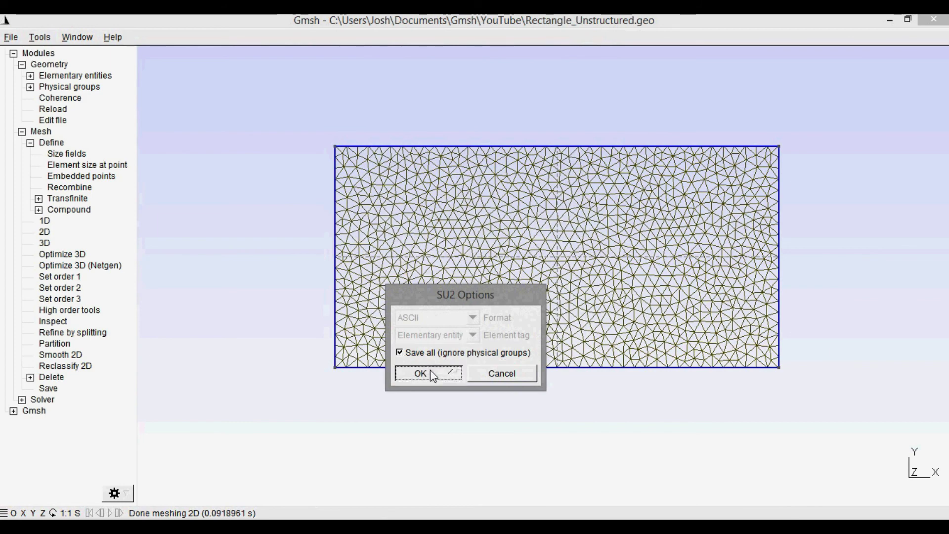
{"action": "left_click", "coordinate": [431, 373]}
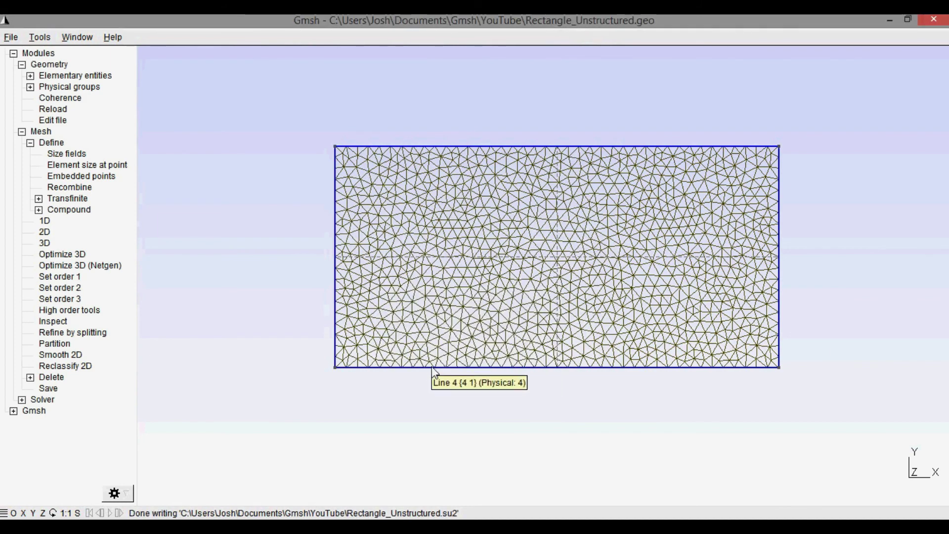
{"action": "key", "text": "alt+Tab"}
{"action": "left_click", "coordinate": [514, 210]}
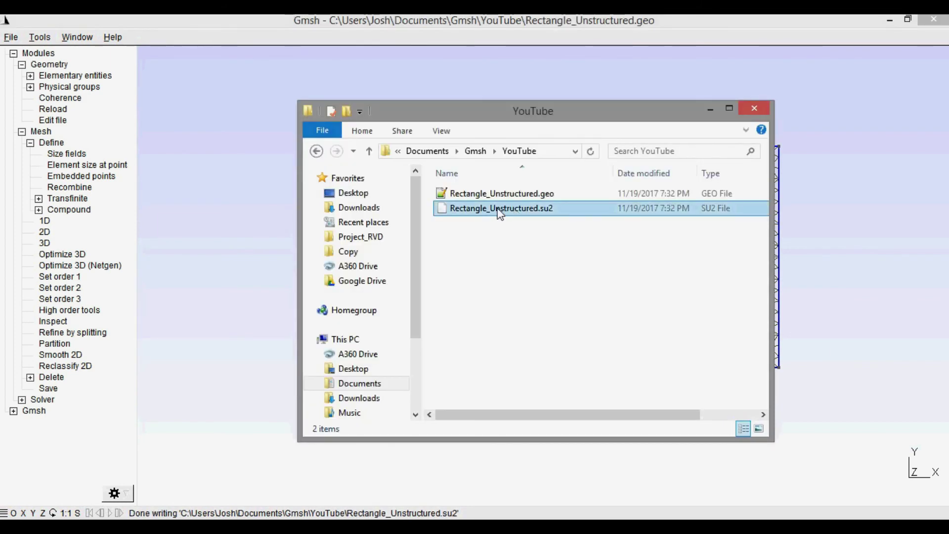
{"action": "right_click", "coordinate": [489, 208]}
{"action": "left_click", "coordinate": [509, 231]}
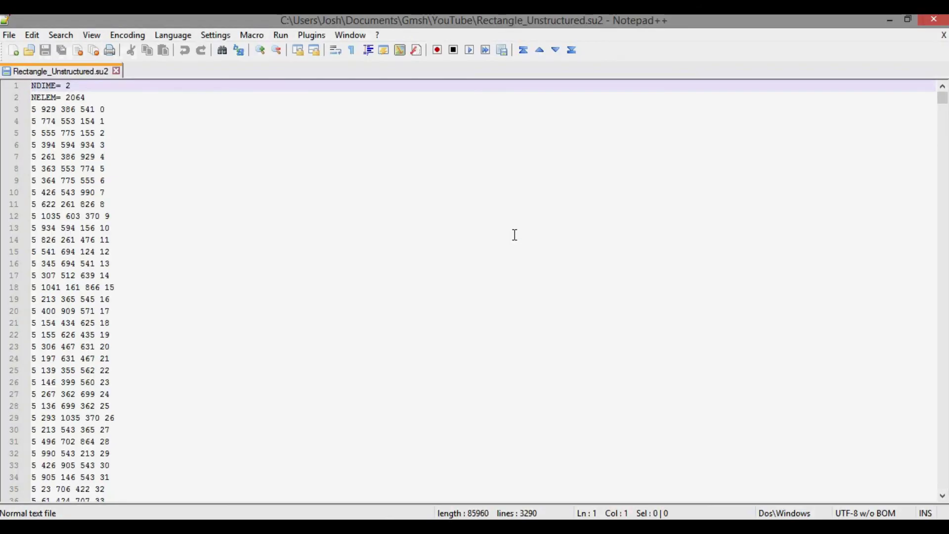
{"action": "left_click", "coordinate": [163, 214]}
{"action": "scroll", "coordinate": [190, 218], "scroll_direction": "down", "scroll_amount": 5}
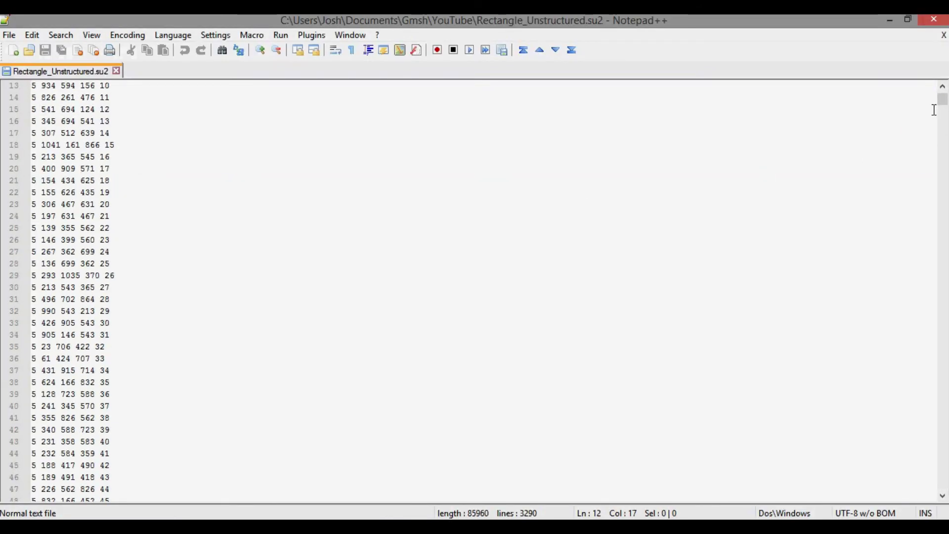
{"action": "mouse_move", "coordinate": [943, 100]}
{"action": "left_mouse_down"}
{"action": "mouse_move", "coordinate": [942, 477]}
{"action": "mouse_move", "coordinate": [941, 106]}
{"action": "left_mouse_up"}
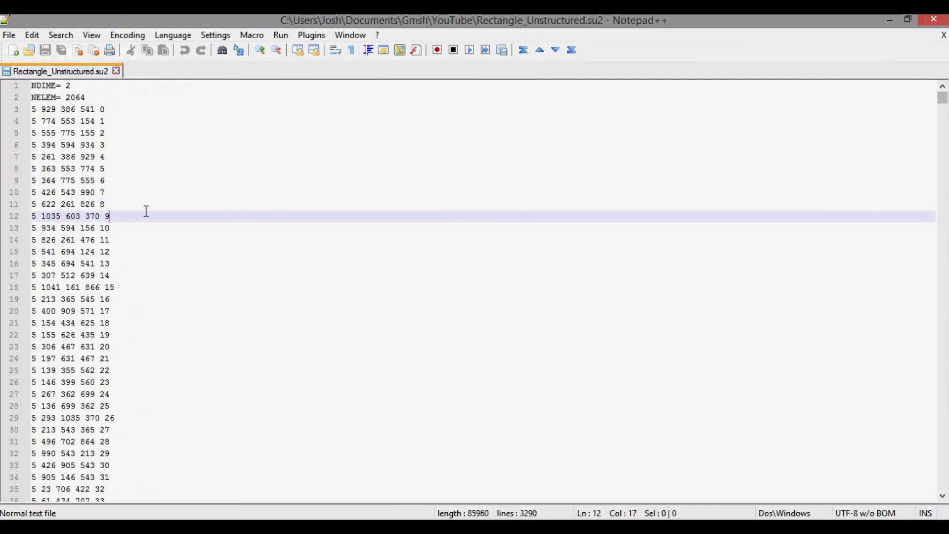
{"action": "key", "text": "alt+Tab"}
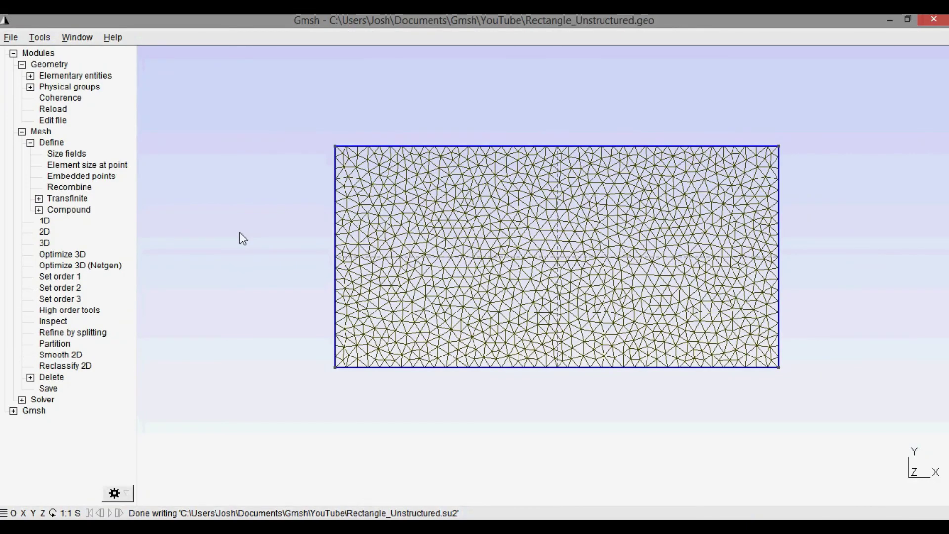